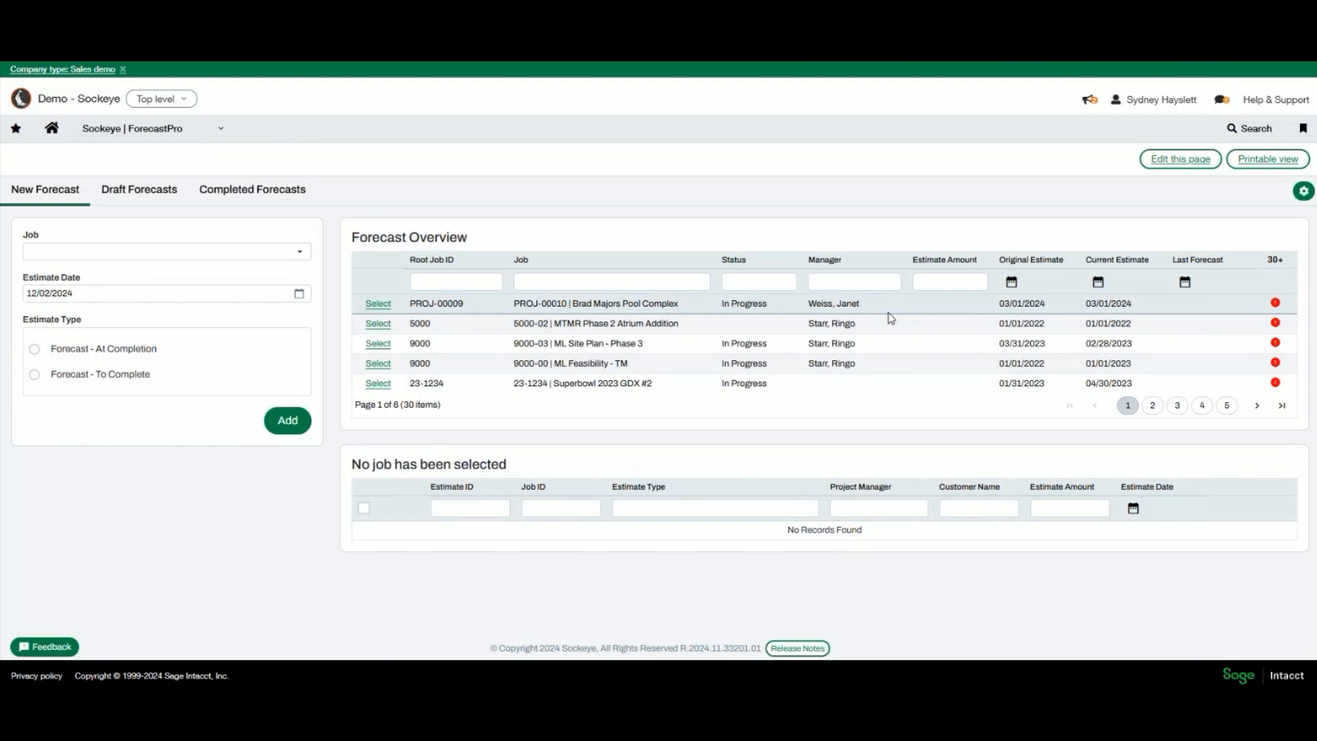
Filter the Forecast Overview by managers matching "st" and clear that filter again.
{"action": "left_click", "coordinate": [868, 281]}
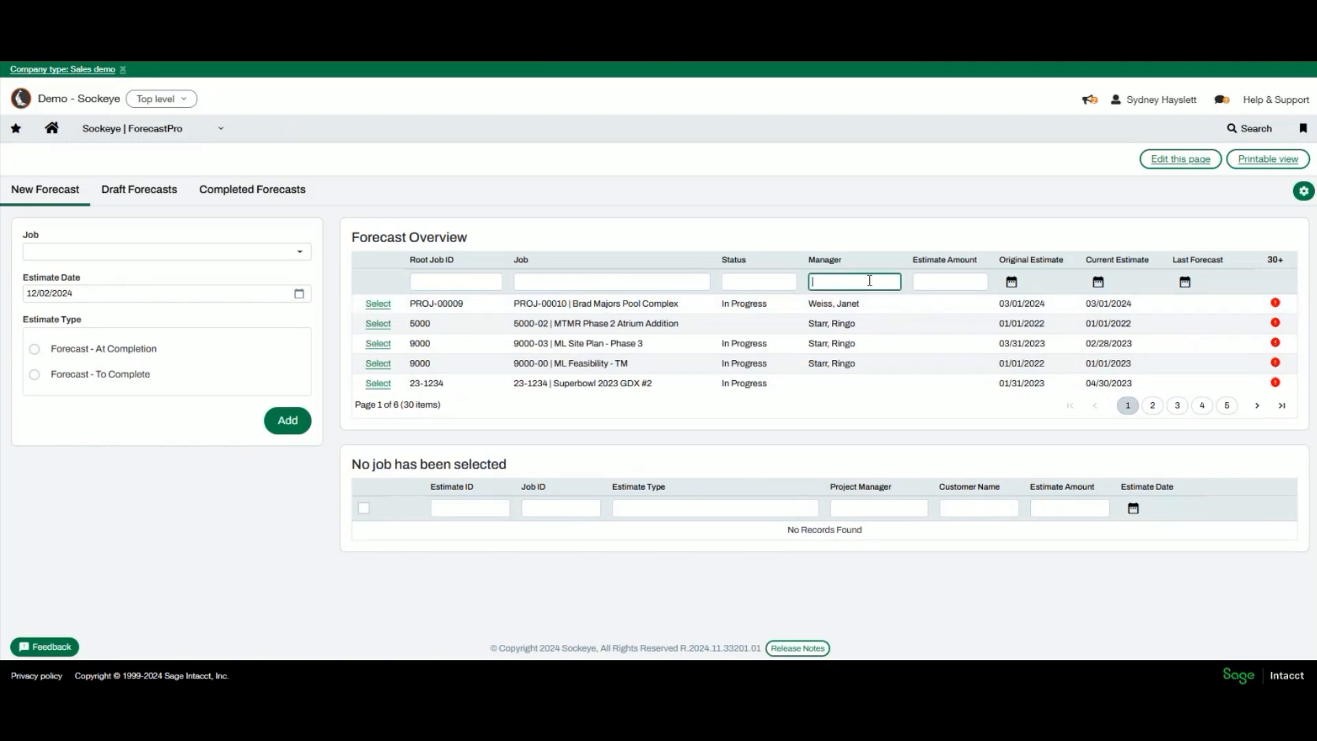
{"action": "type", "text": "st"}
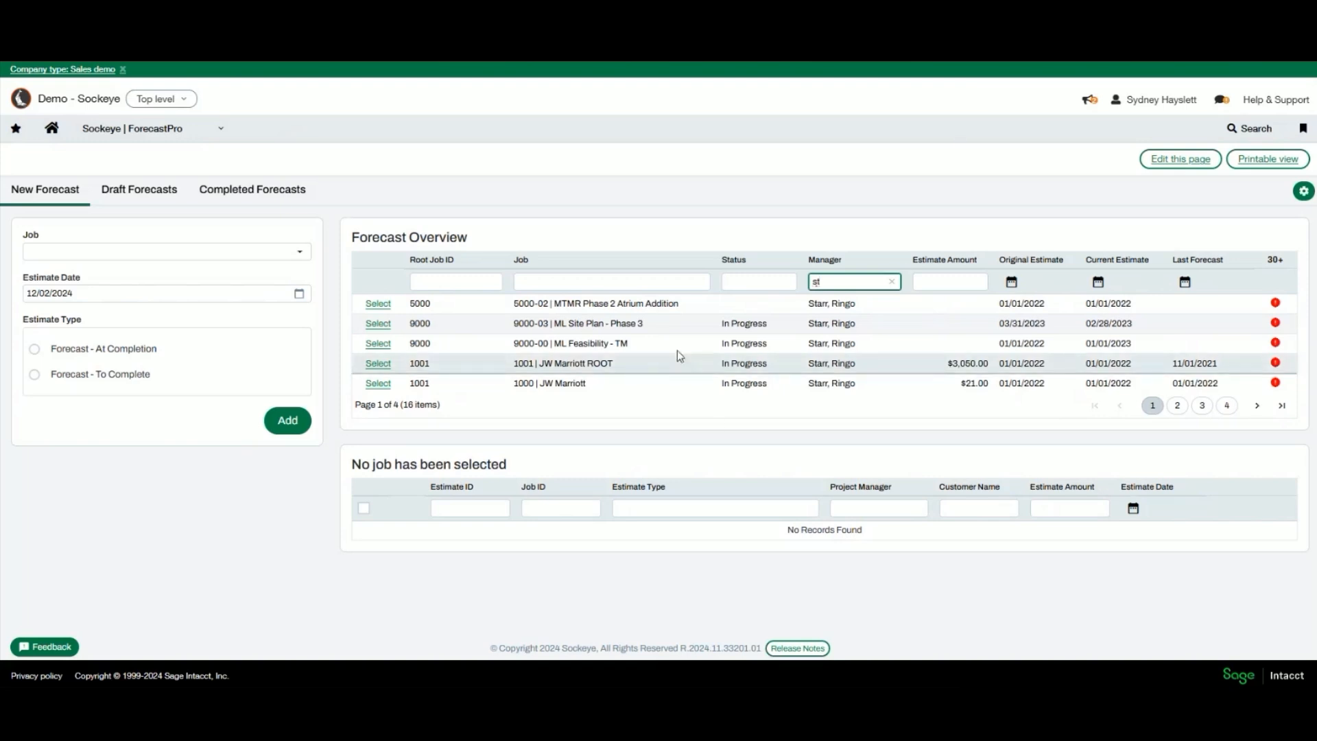
{"action": "left_click", "coordinate": [890, 281]}
Filter the overview jobs by "we", select the Wes' Movie Theater root job, and set its estimate type to Forecast - At Completion.
{"action": "left_click", "coordinate": [661, 282]}
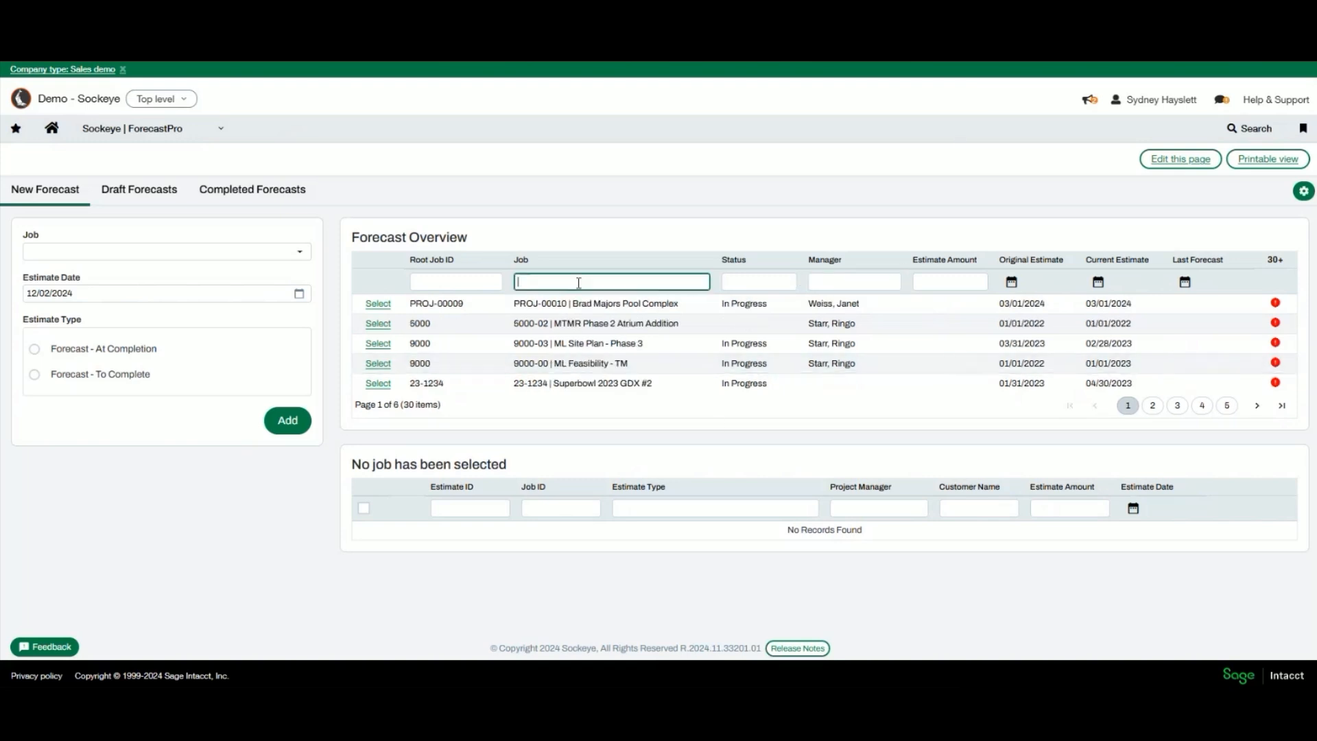
{"action": "type", "text": "we"}
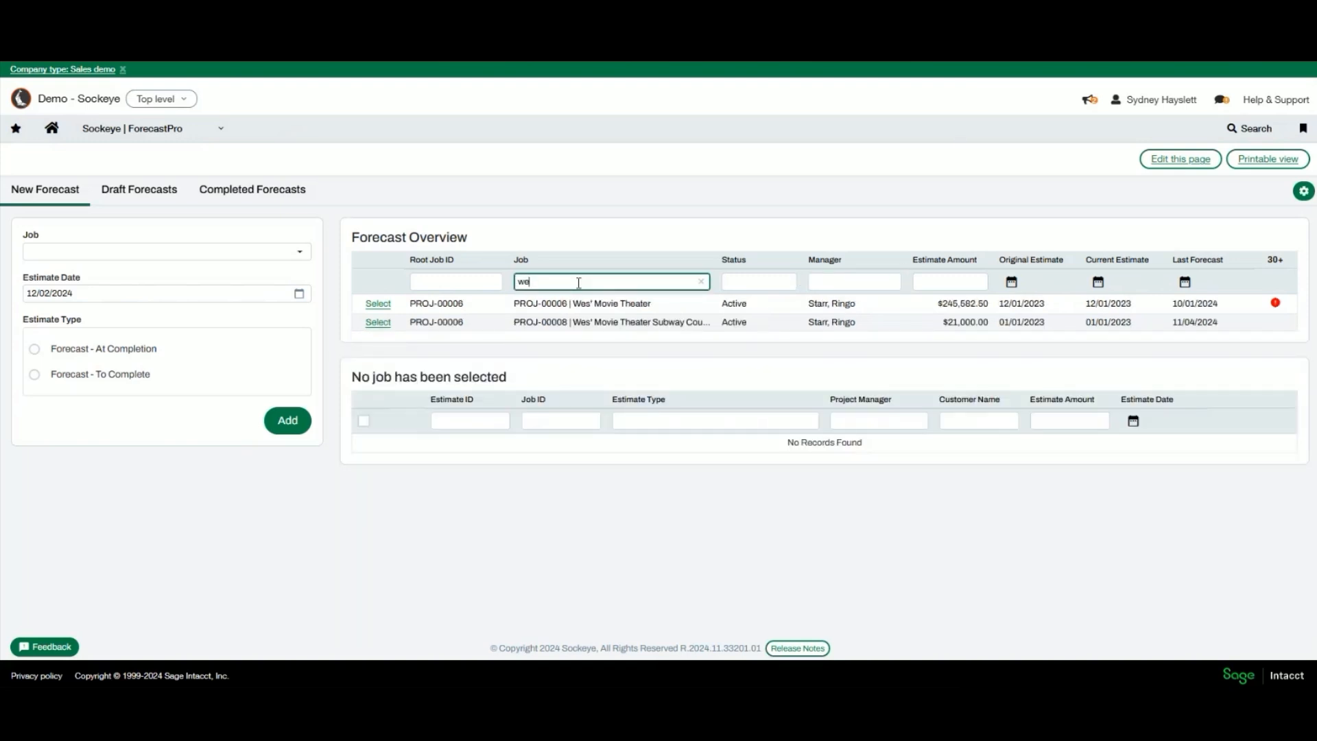
{"action": "left_click", "coordinate": [382, 306]}
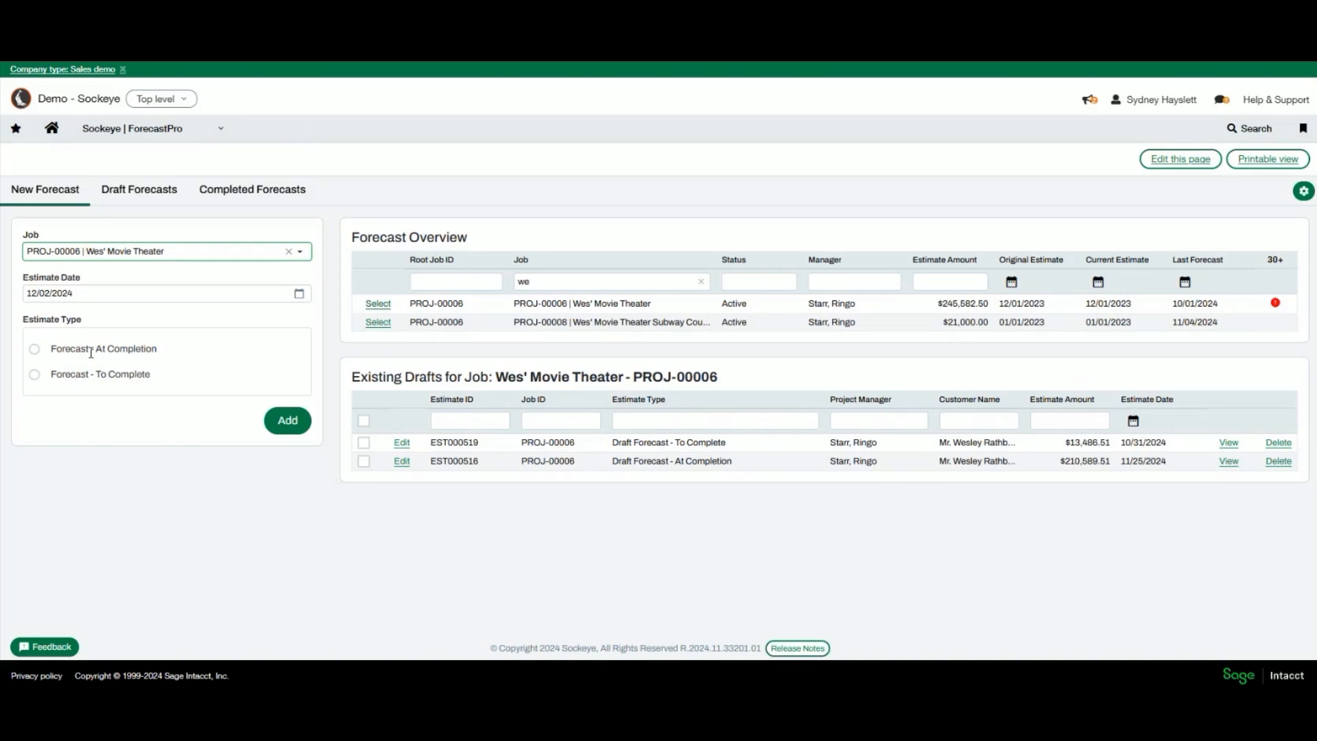
{"action": "left_click", "coordinate": [35, 351]}
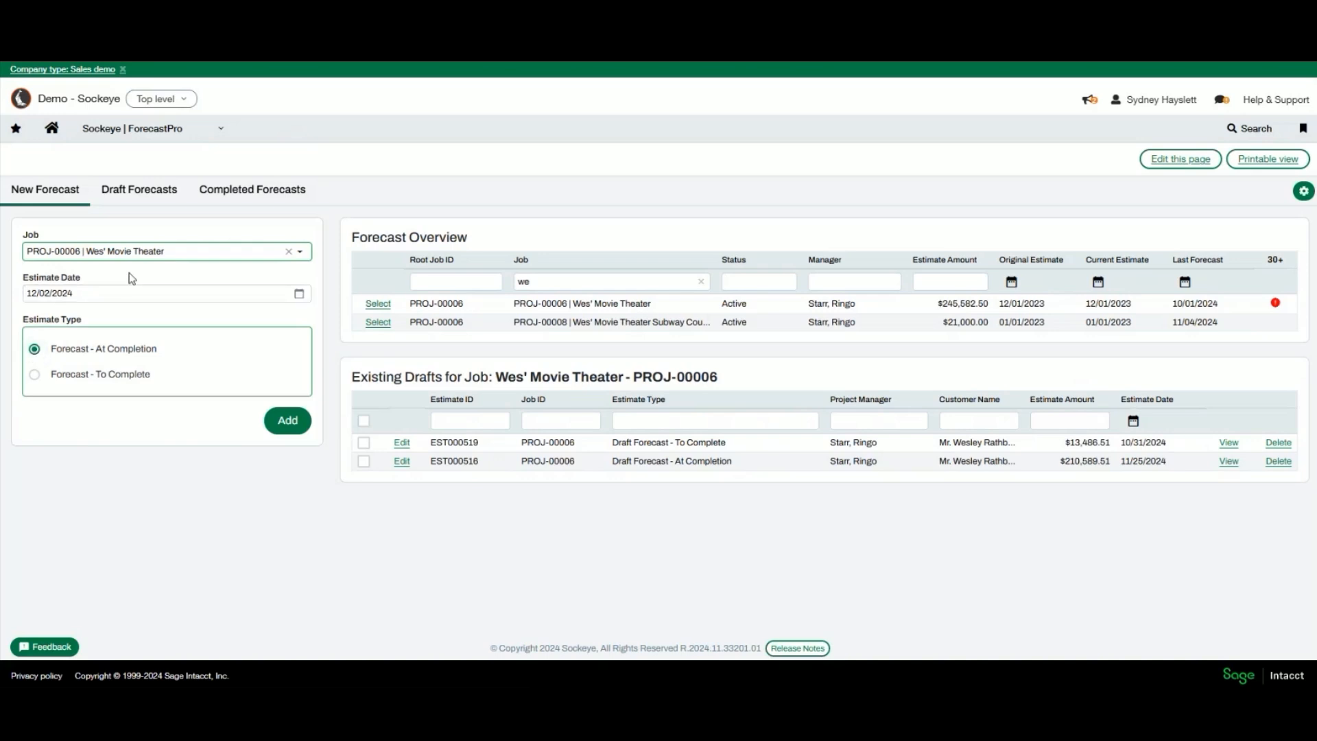
Look over the draft forecasts and completed forecasts lists, returning to the new forecast setup.
{"action": "left_click", "coordinate": [167, 196]}
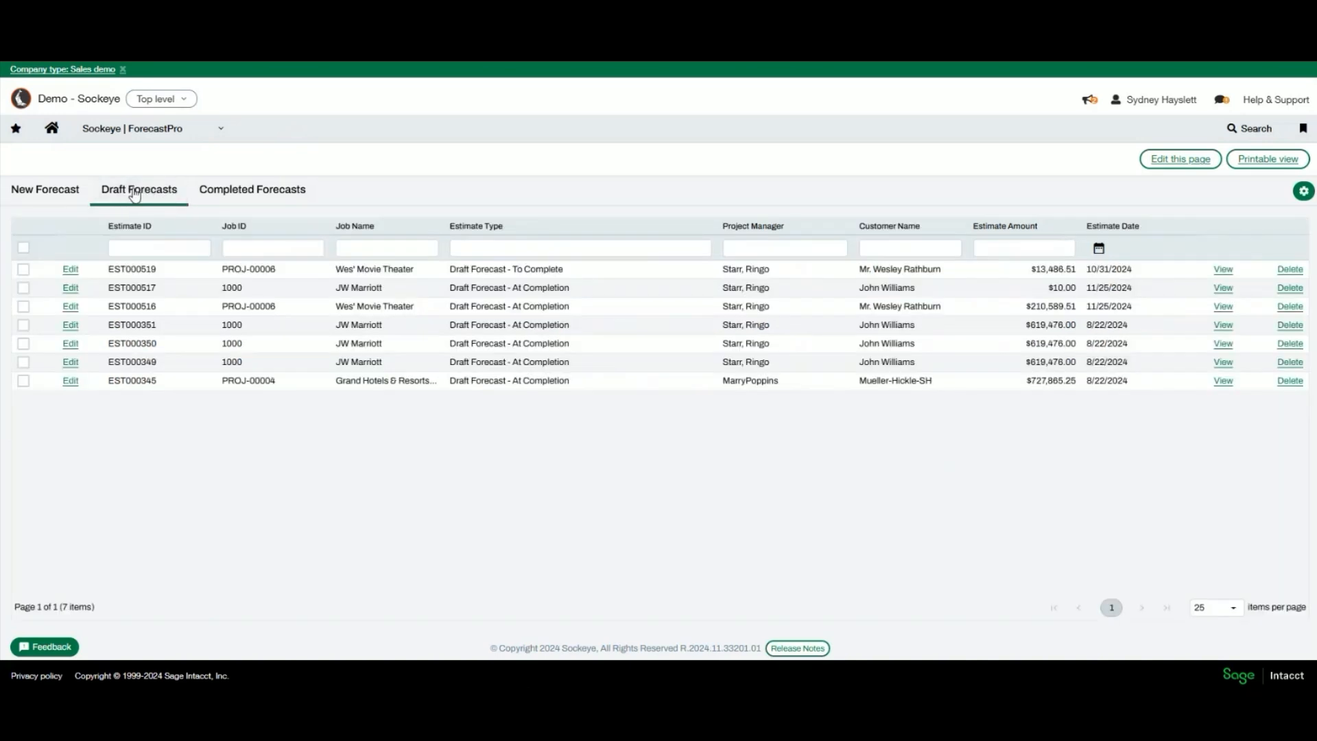
{"action": "left_click", "coordinate": [257, 193]}
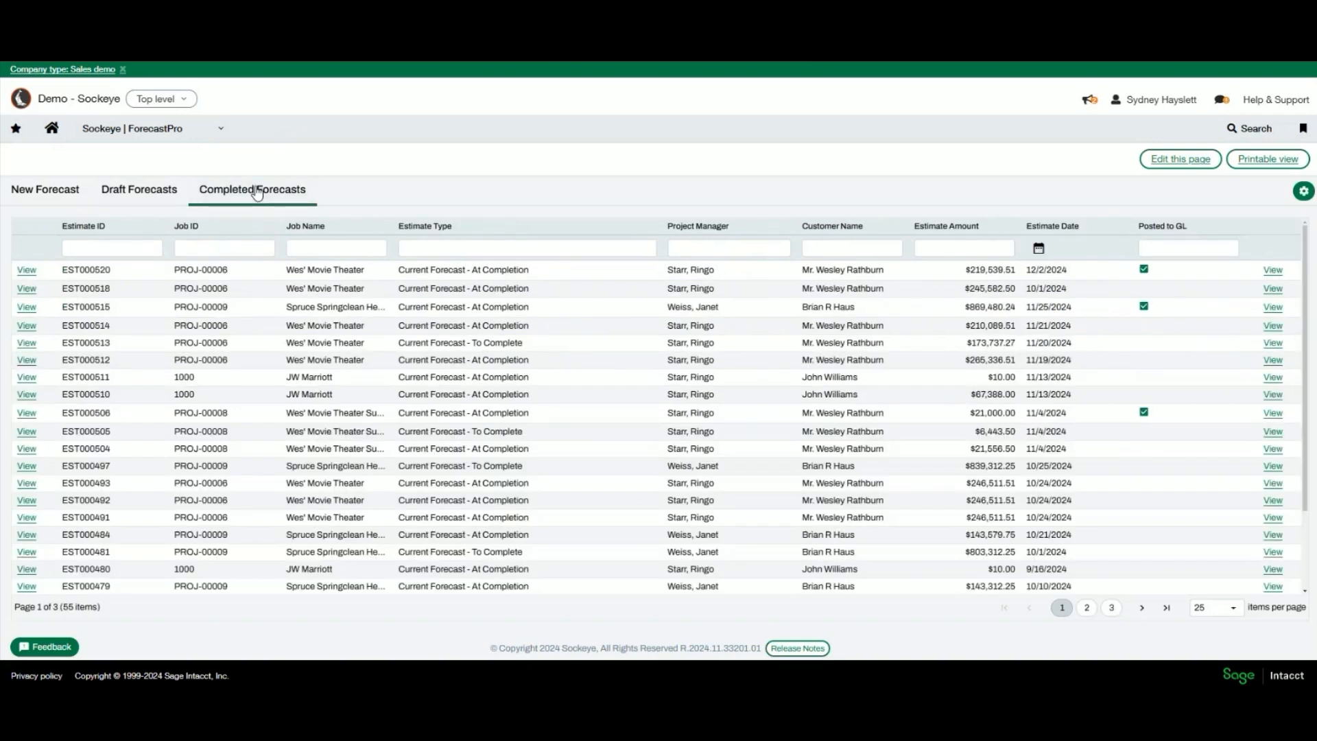
{"action": "left_click", "coordinate": [52, 196]}
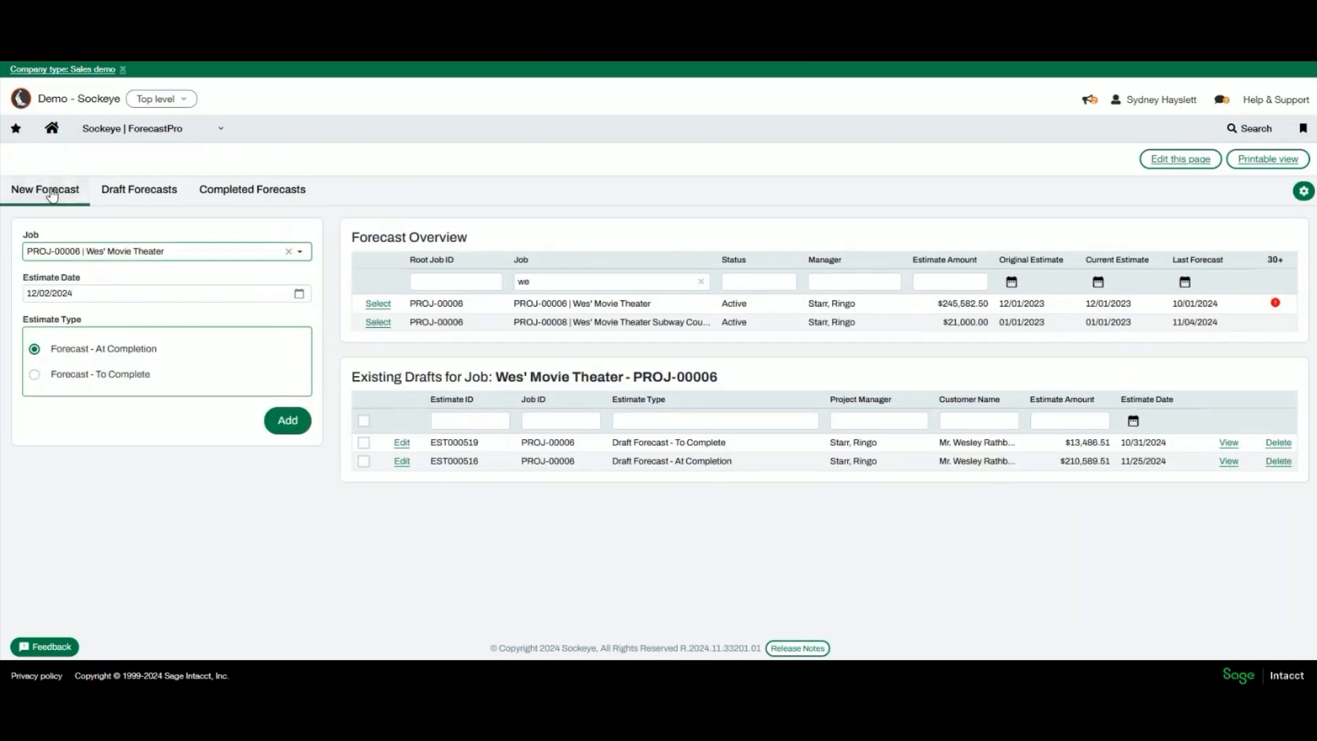
Add the At Completion forecast for Wes' Movie Theater and check the grid's items-per-page options.
{"action": "left_click", "coordinate": [286, 420]}
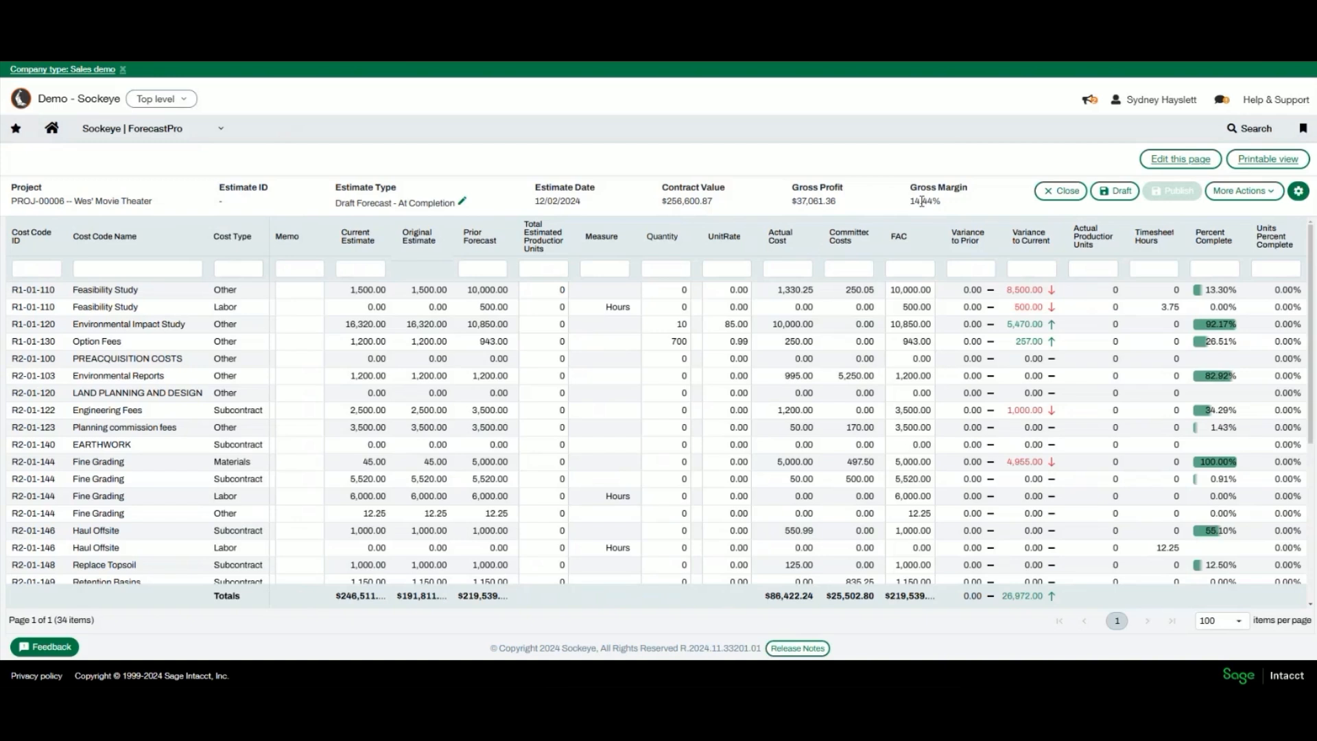
{"action": "left_click", "coordinate": [1243, 624]}
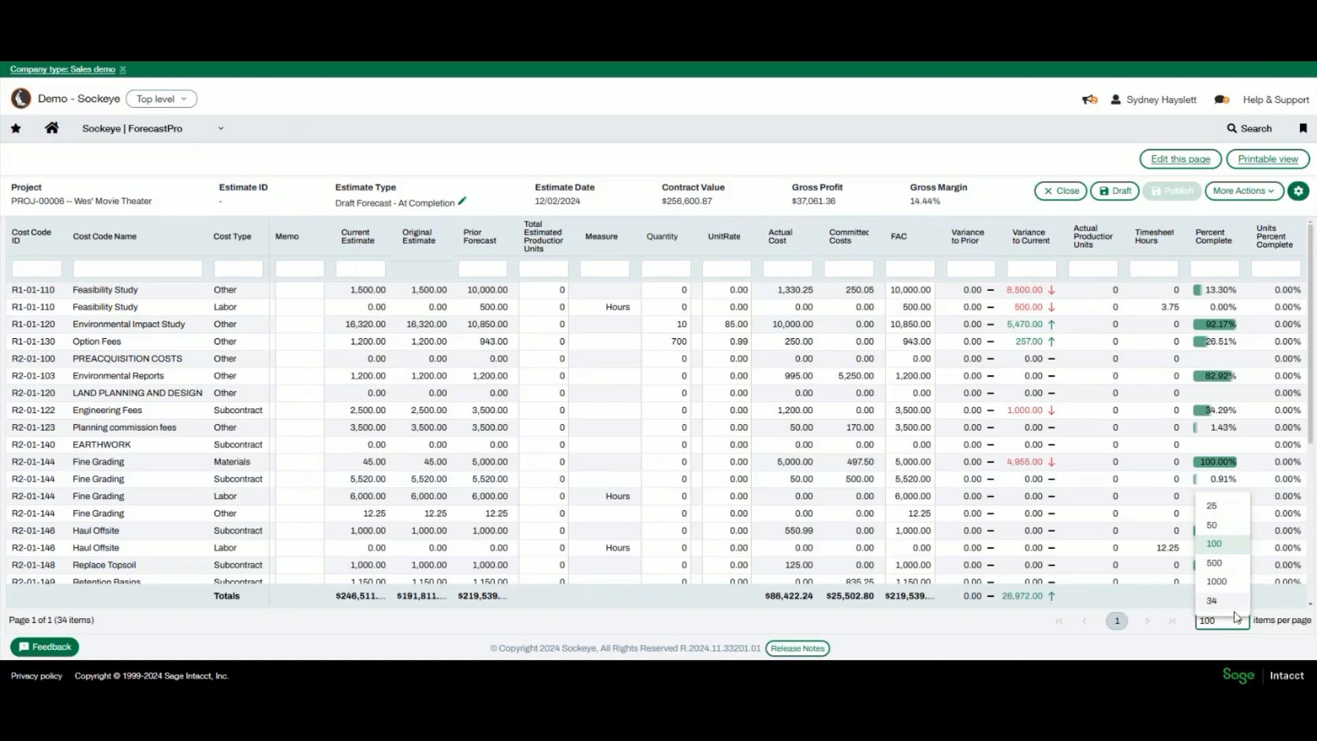
{"action": "left_click", "coordinate": [1140, 643]}
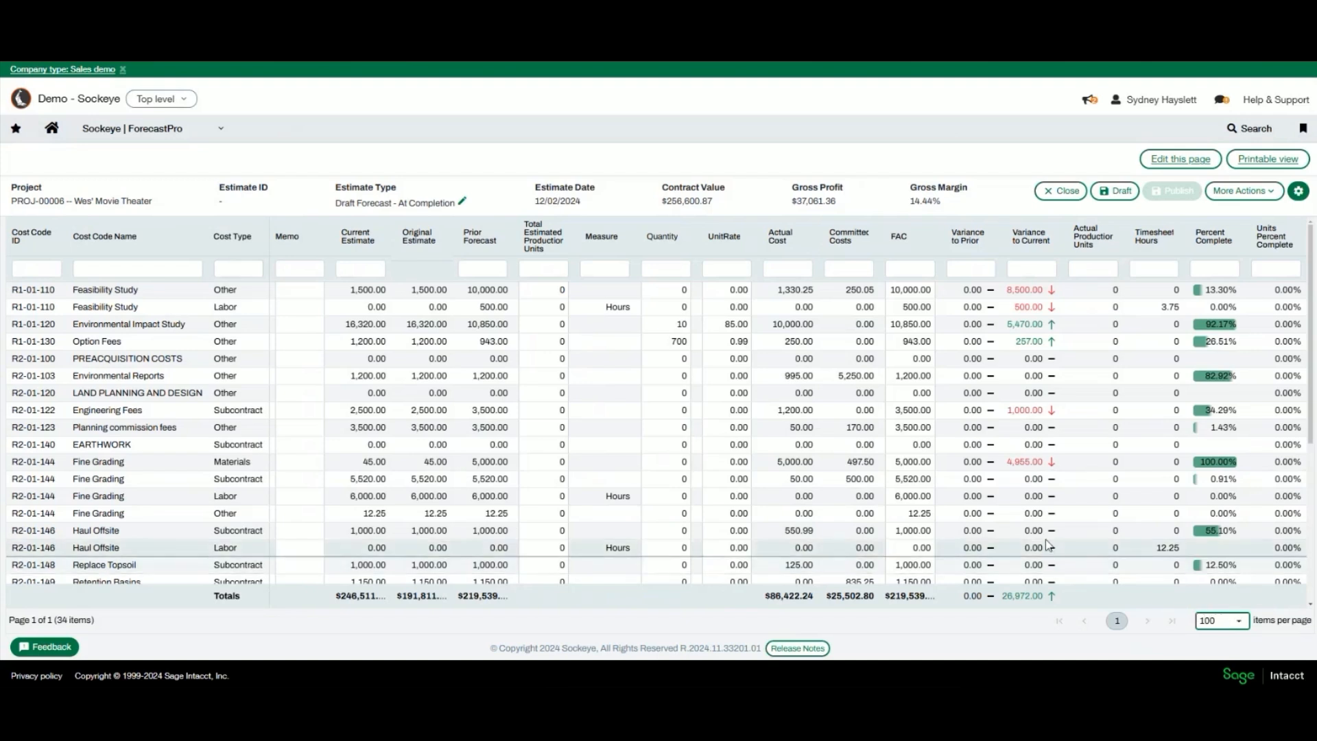
Open the ForecastPro feedback form, examine its questions without submitting, and return to the forecast grid.
{"action": "left_click", "coordinate": [43, 647]}
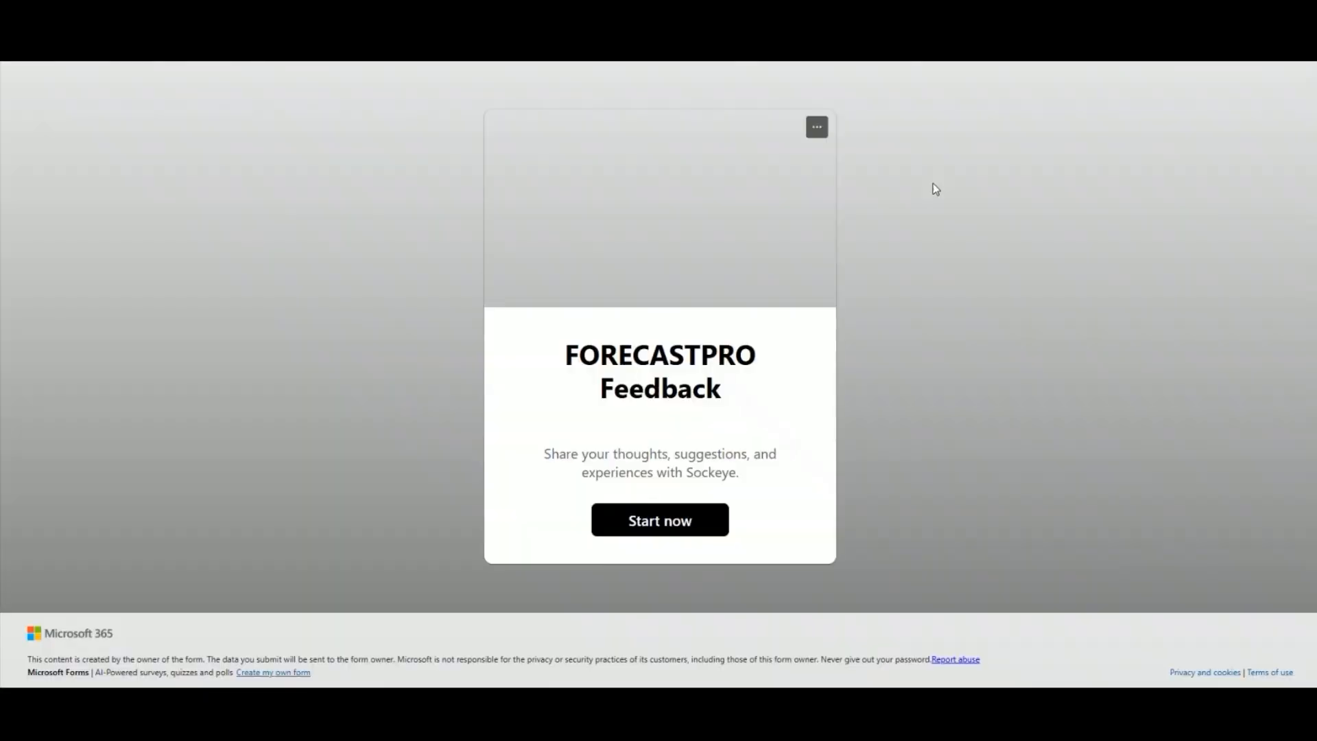
{"action": "left_click", "coordinate": [679, 521]}
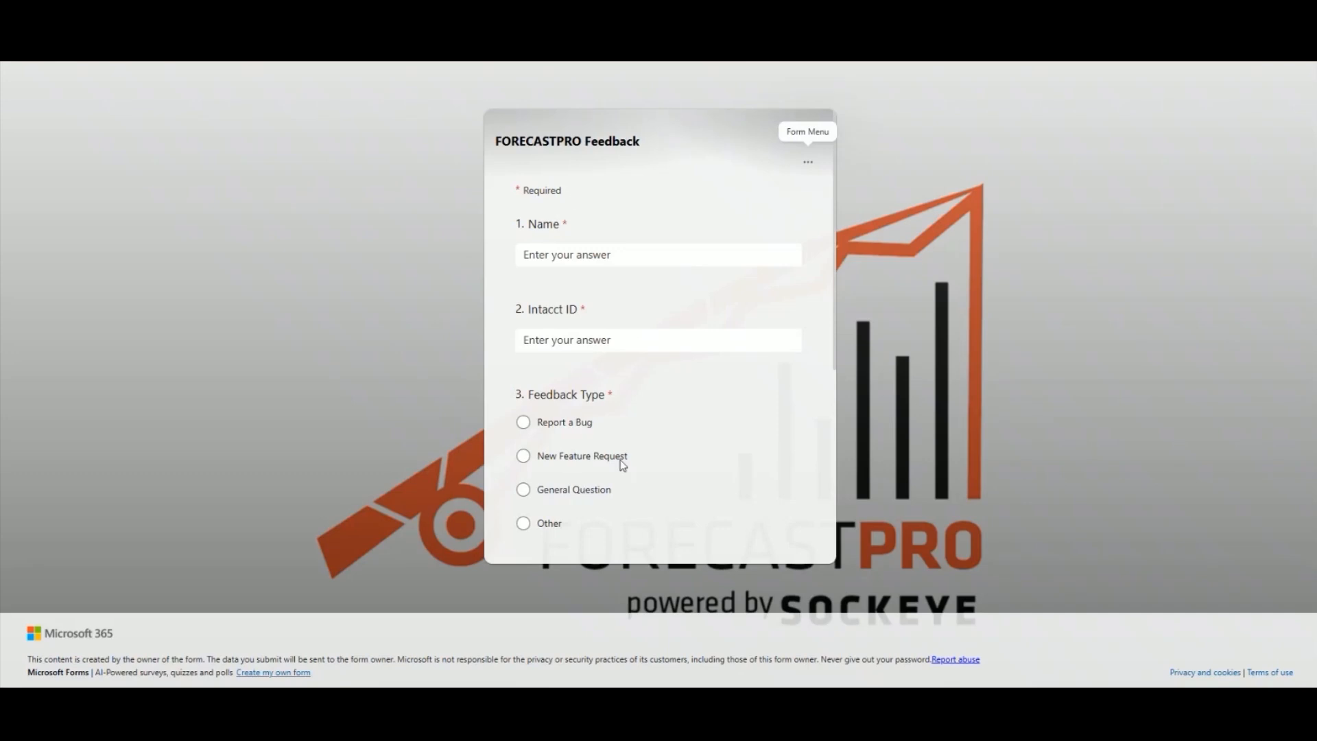
{"action": "scroll", "coordinate": [622, 464], "scroll_direction": "down", "scroll_amount": 2}
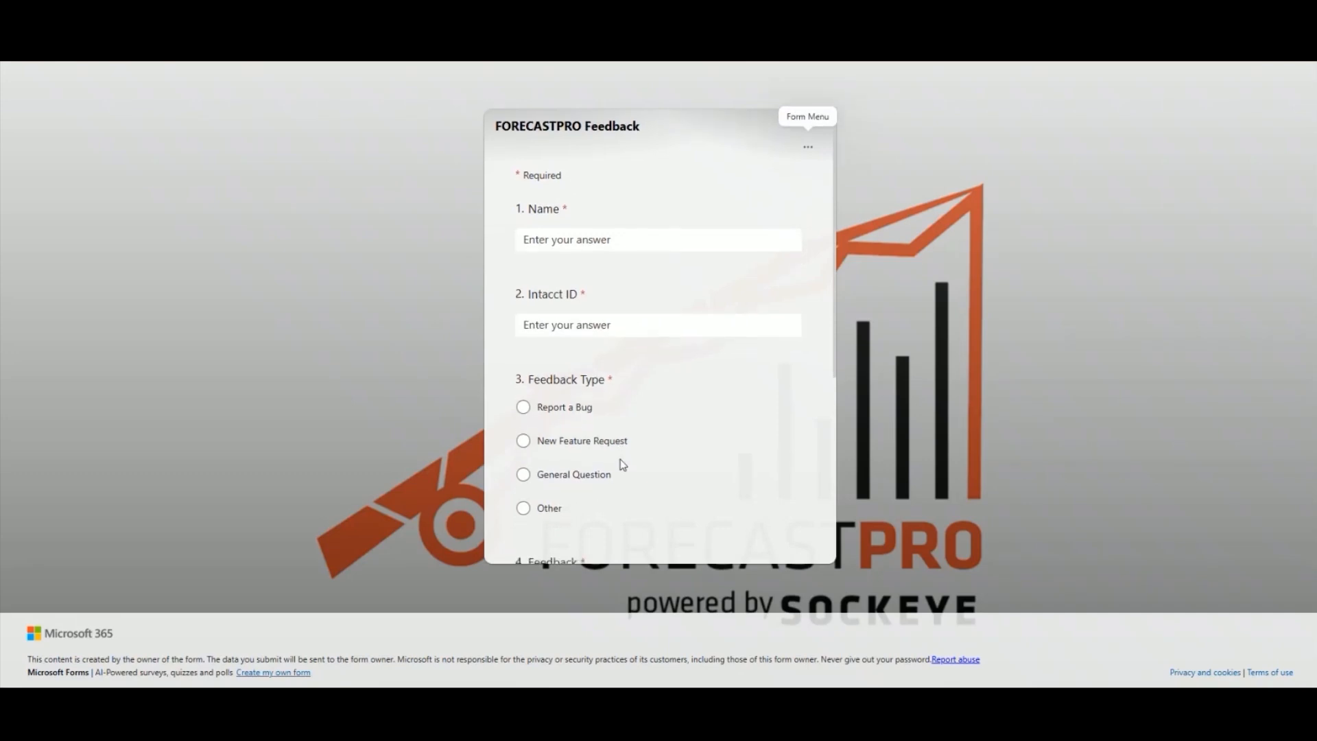
{"action": "scroll", "coordinate": [623, 464], "scroll_direction": "down", "scroll_amount": 4}
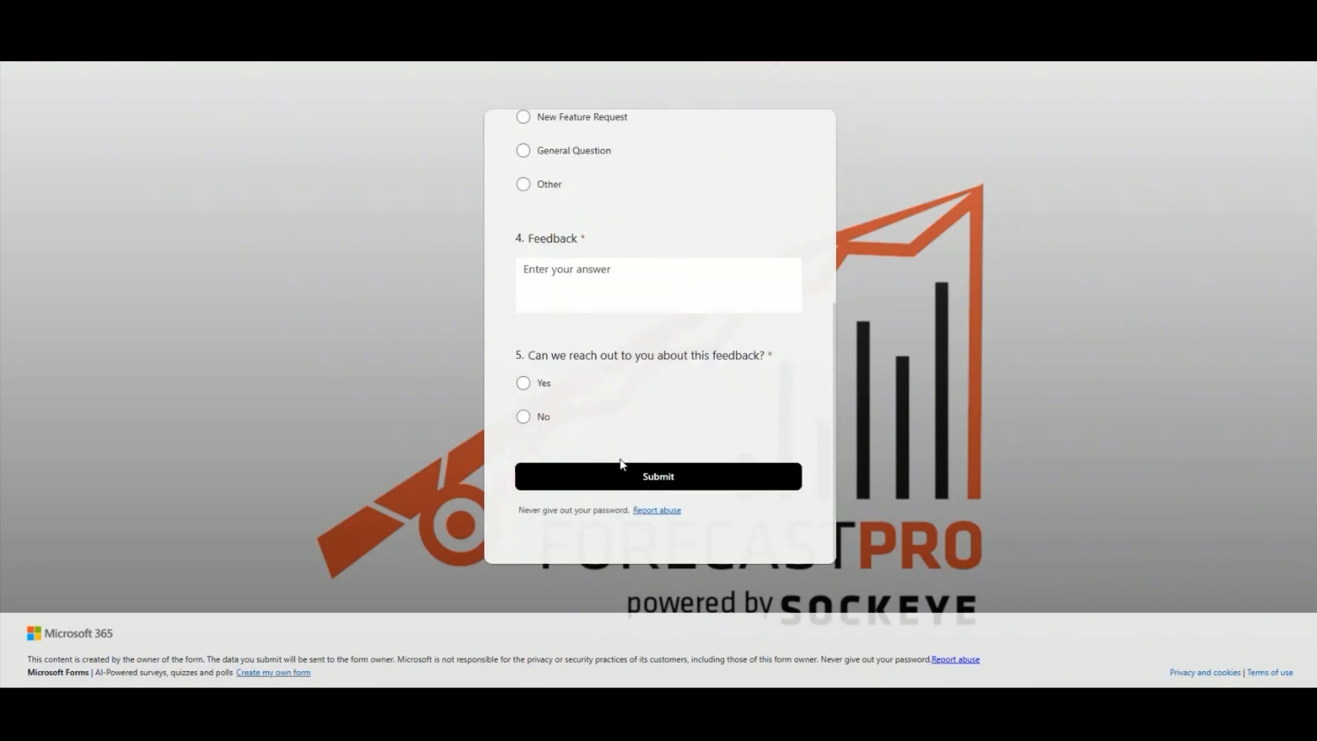
{"action": "scroll", "coordinate": [621, 463], "scroll_direction": "up", "scroll_amount": 6}
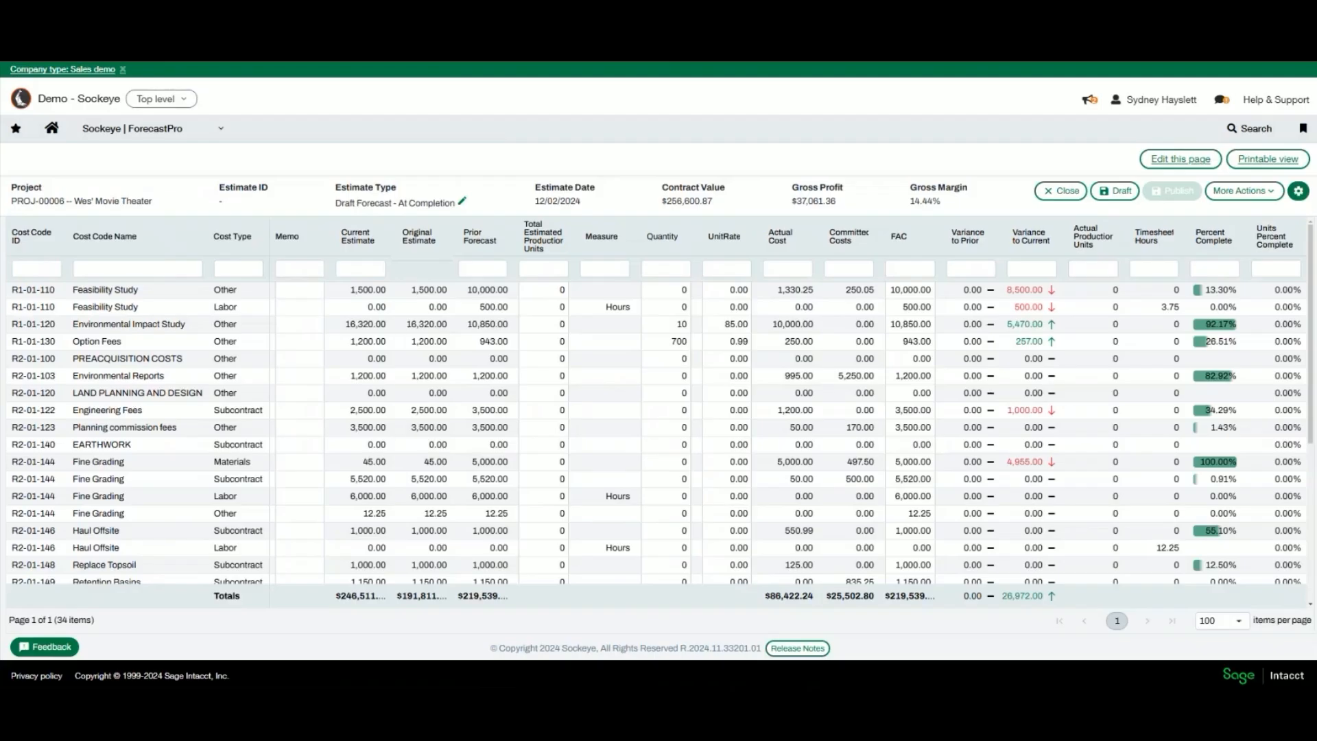
{"action": "left_click", "coordinate": [558, 306]}
Add an estimate description in the forecast details noting who asked for the re-forecast by 12/5, and save the forecast as a draft.
{"action": "left_click", "coordinate": [1272, 190]}
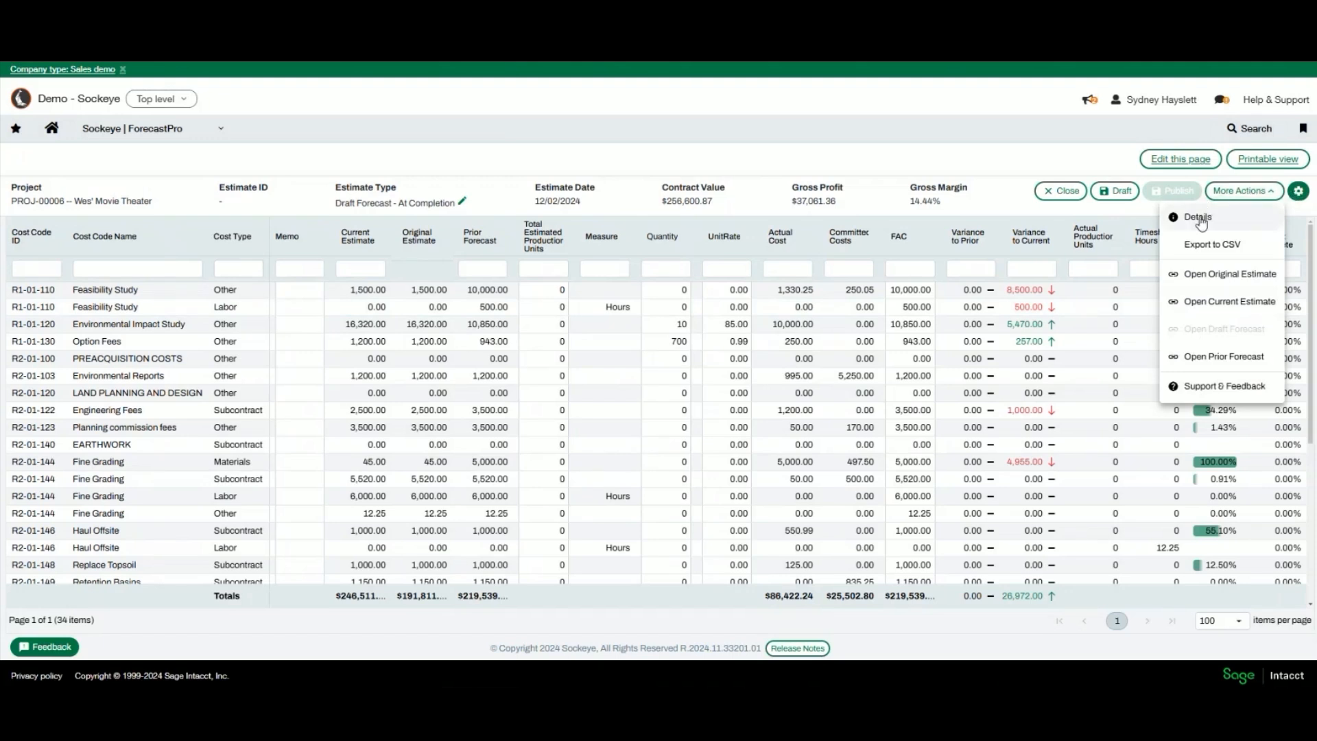
{"action": "left_click", "coordinate": [1200, 218]}
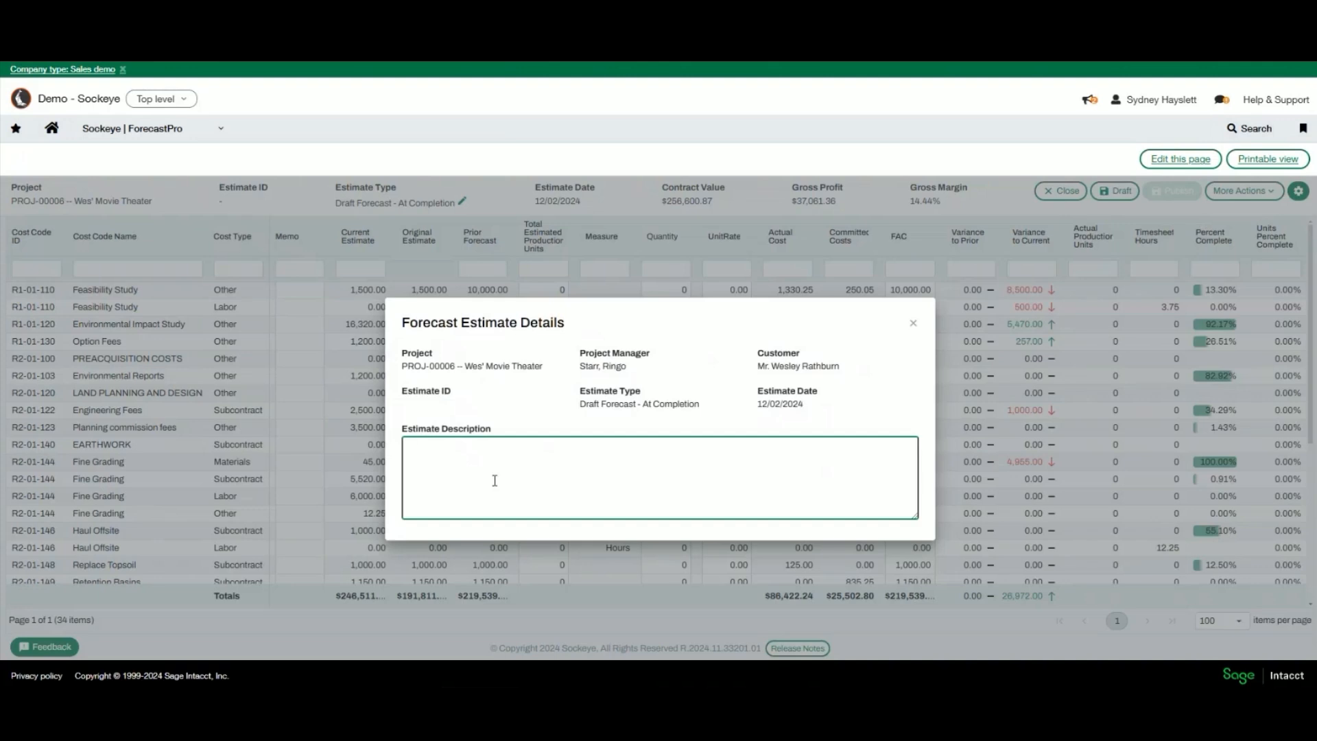
{"action": "type", "text": "Bob asked this to be re-forecast by "}
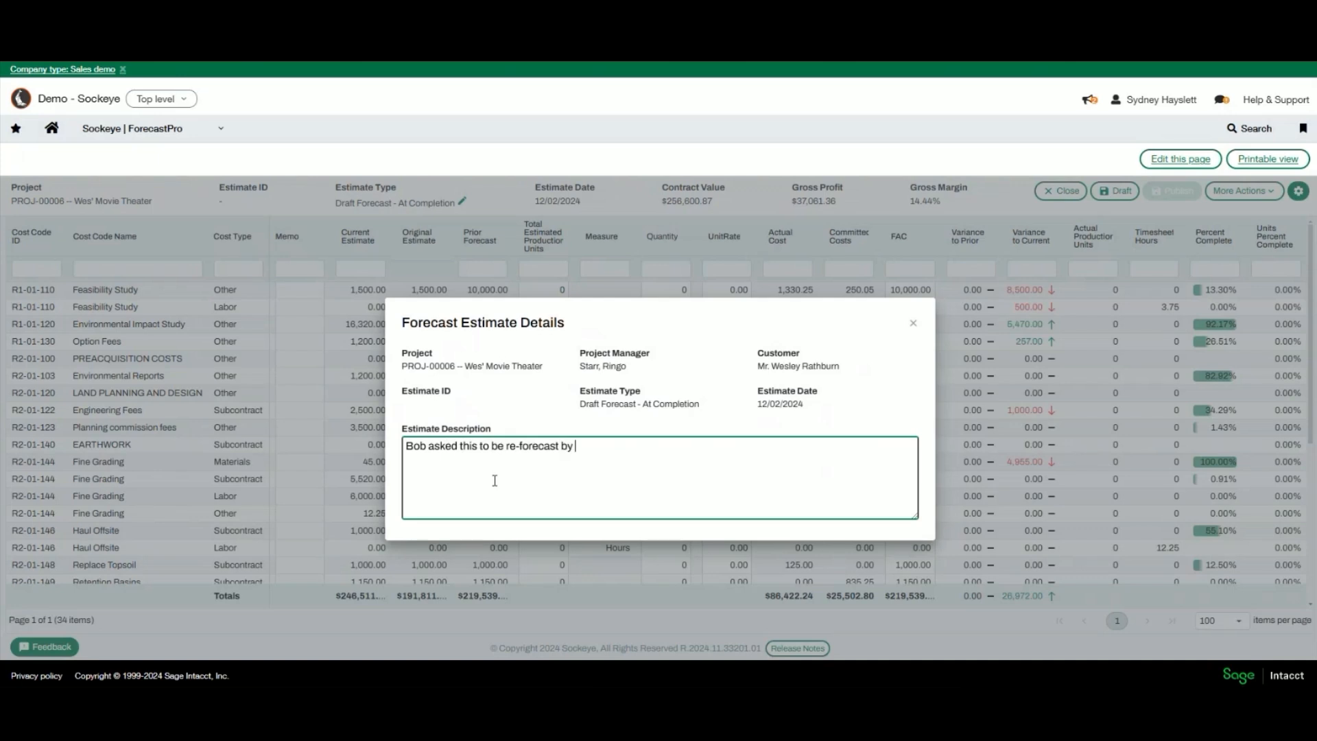
{"action": "type", "text": "12/5"}
{"action": "left_click", "coordinate": [913, 324]}
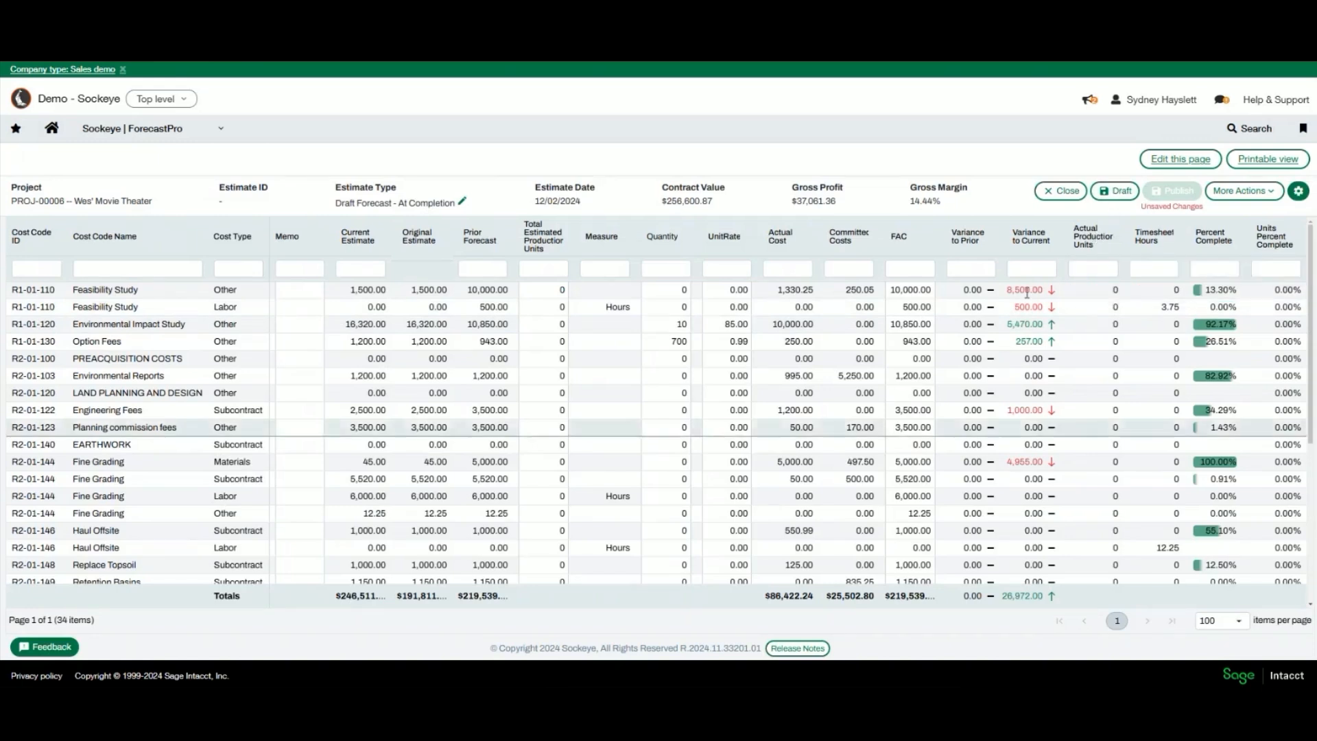
{"action": "left_click", "coordinate": [1117, 194]}
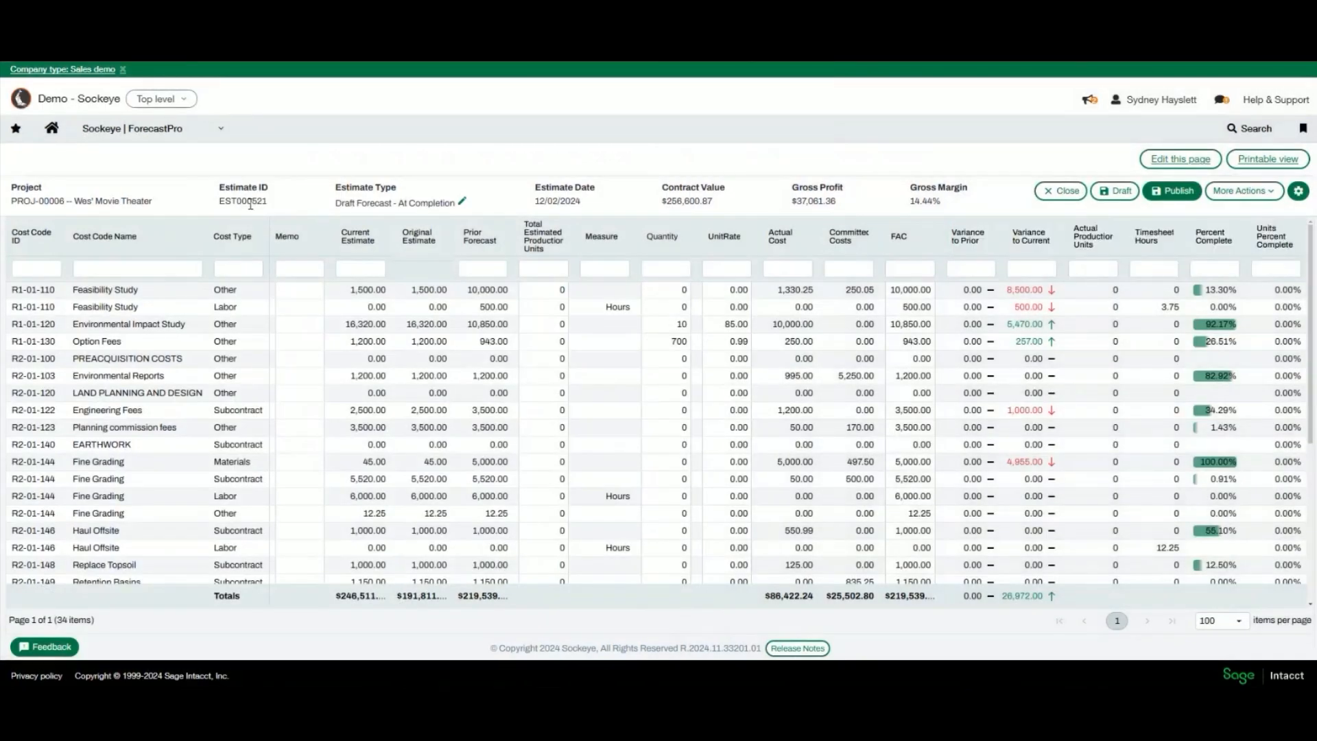
Copy the saved draft's estimate ID and filter the Job estimates list by it.
{"action": "left_click_drag", "start_coordinate": [267, 201], "coordinate": [218, 202]}
{"action": "key", "text": "ctrl+c"}
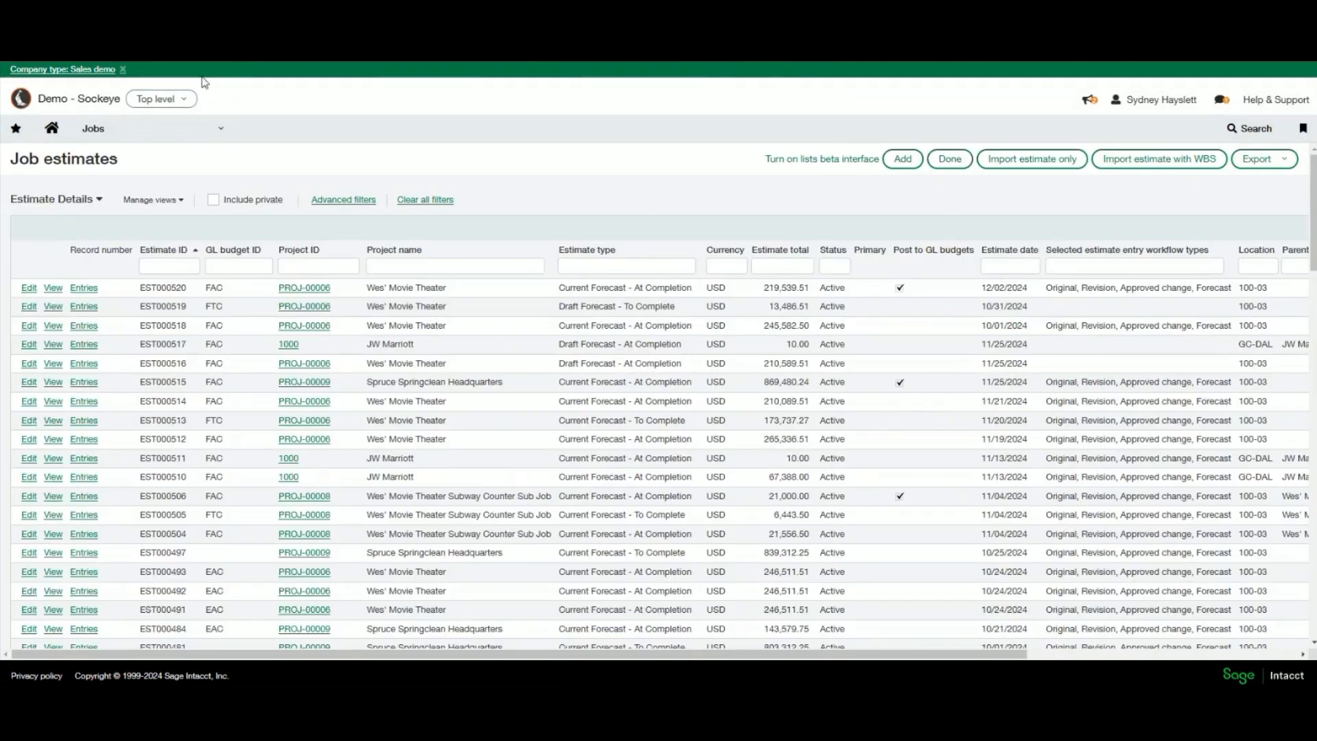
{"action": "left_click", "coordinate": [168, 266]}
{"action": "key", "text": "ctrl+v"}
{"action": "key", "text": "Return"}
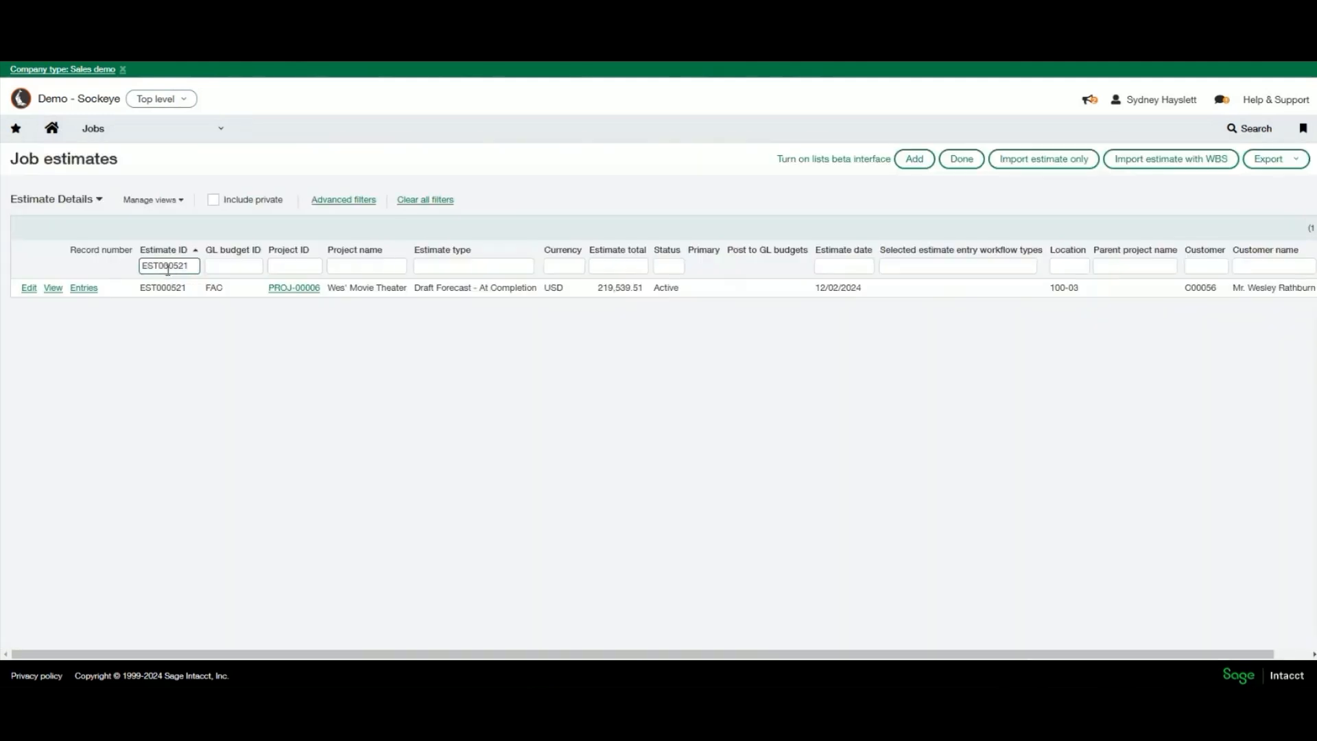
View the matching job estimate and examine its description and estimate entries.
{"action": "left_click", "coordinate": [52, 288]}
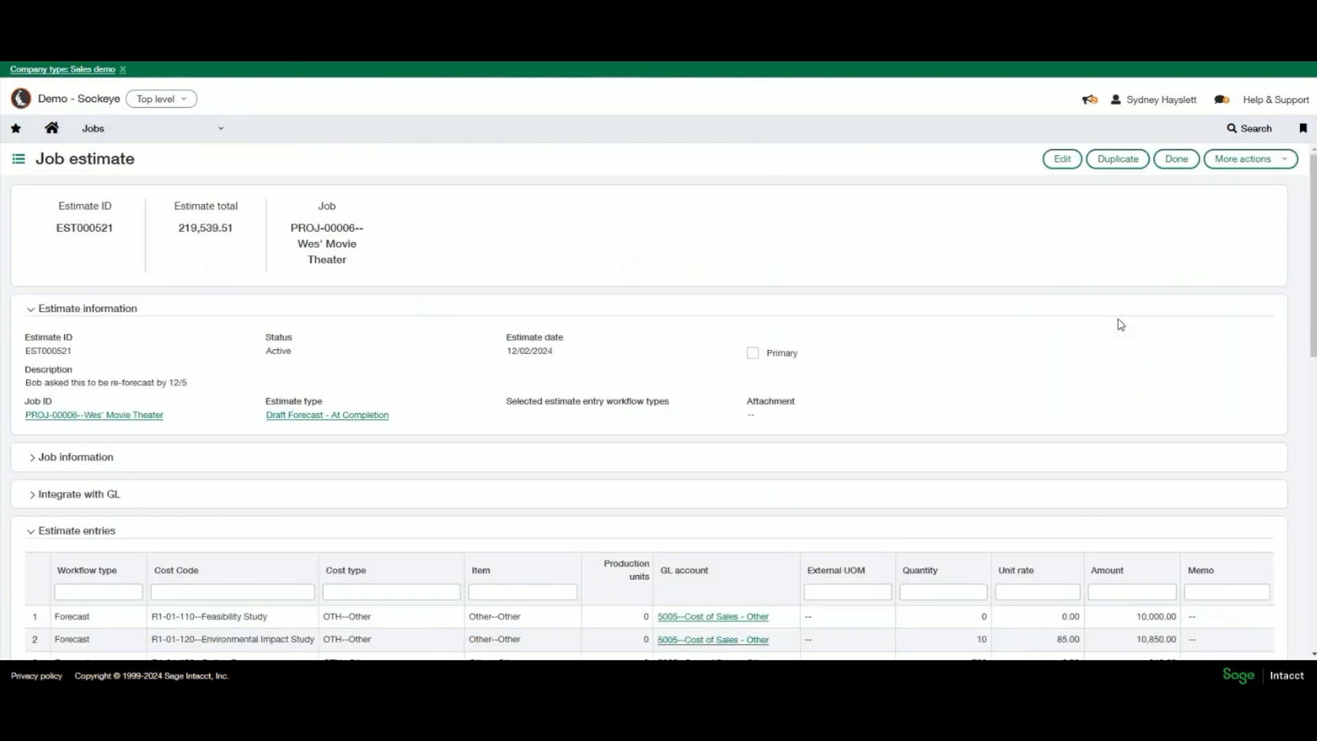
{"action": "scroll", "coordinate": [1120, 325], "scroll_direction": "down", "scroll_amount": 10}
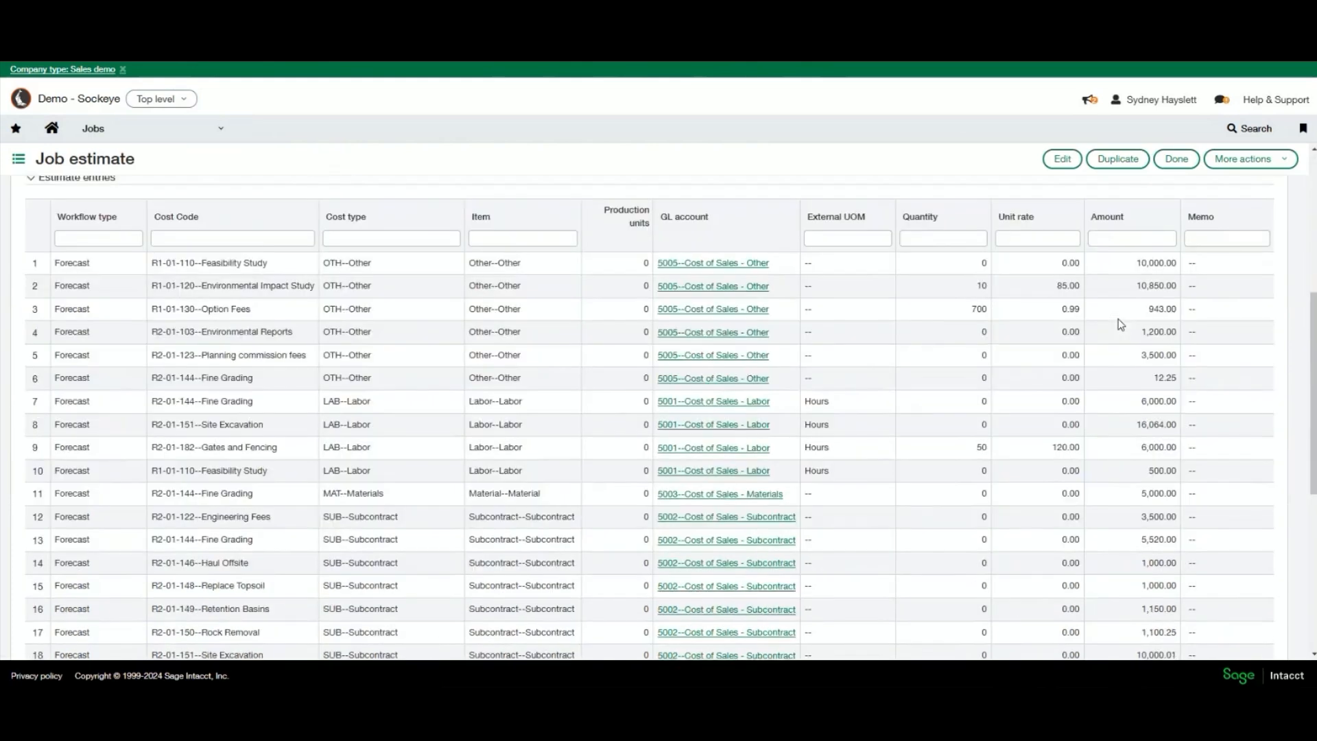
{"action": "scroll", "coordinate": [1120, 324], "scroll_direction": "up", "scroll_amount": 10}
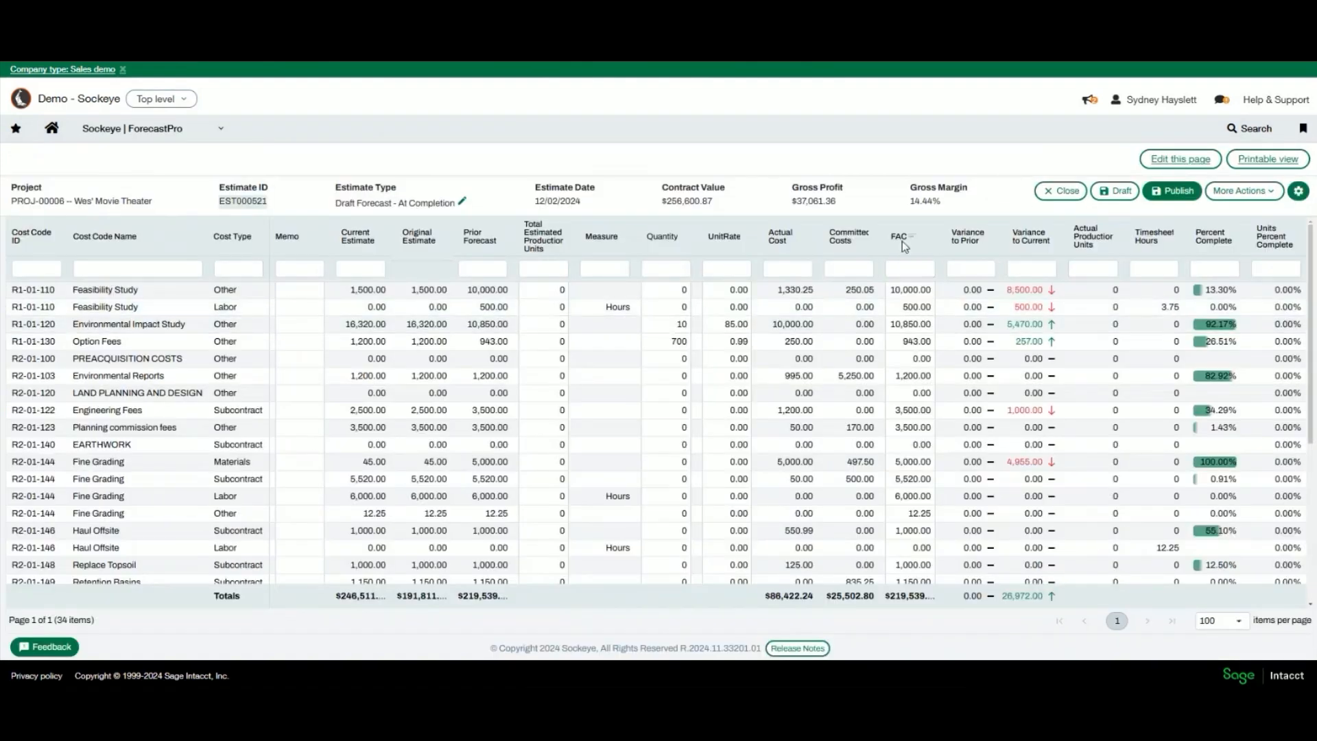
Return to the ForecastPro grid and open the job's original estimate from the draft forecast.
{"action": "left_click", "coordinate": [904, 290]}
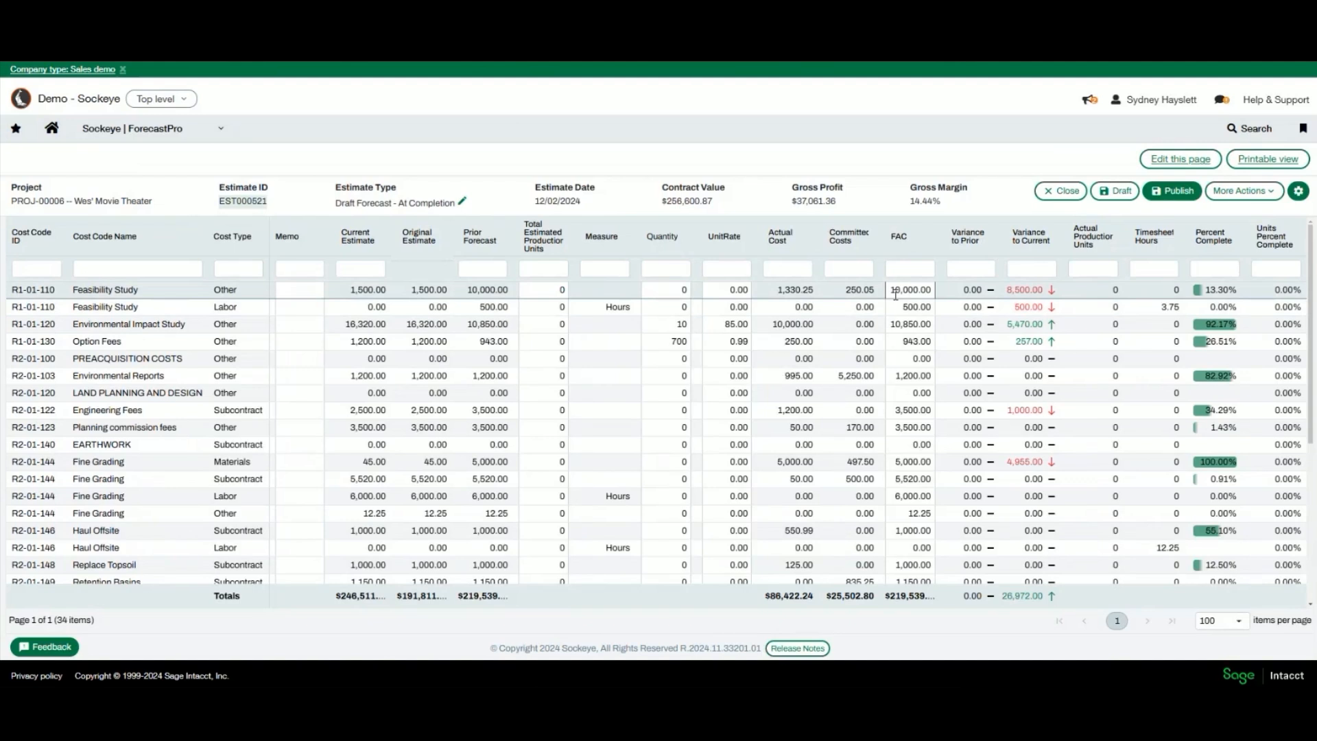
{"action": "left_click", "coordinate": [1272, 192]}
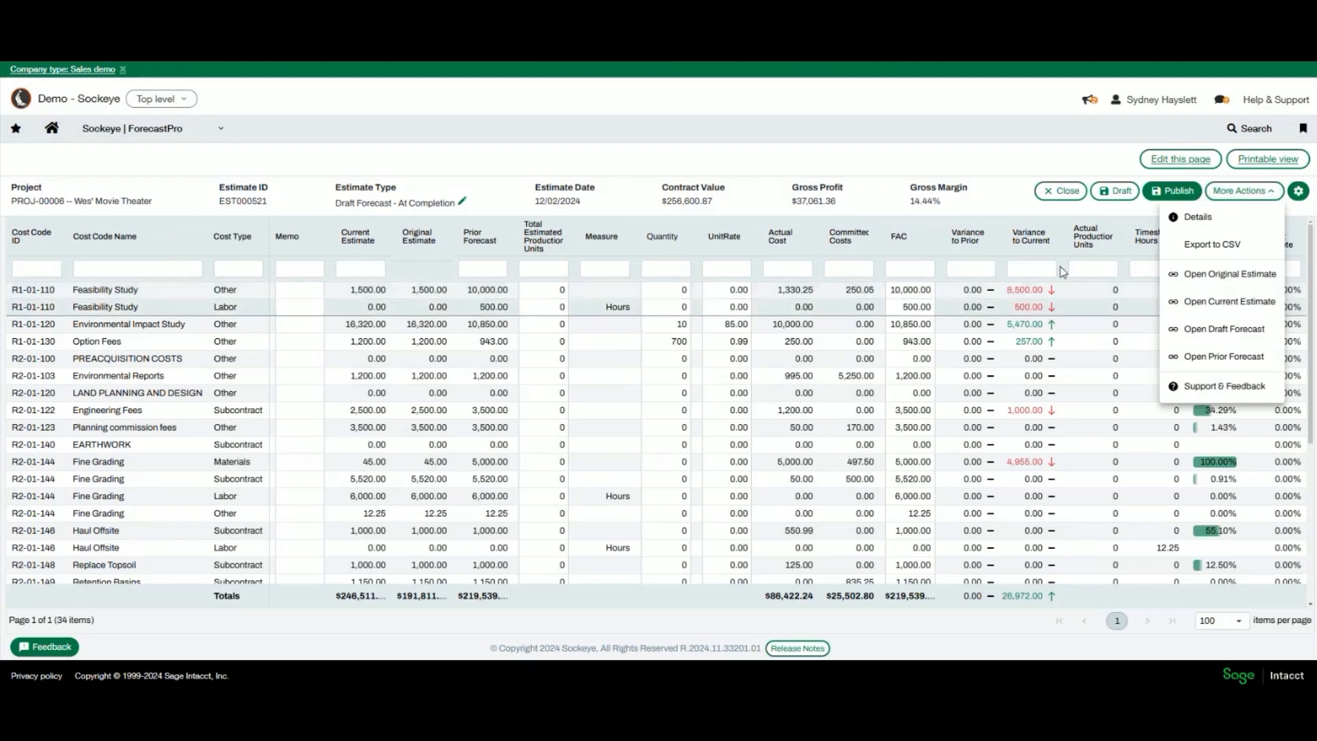
{"action": "left_click", "coordinate": [1213, 275]}
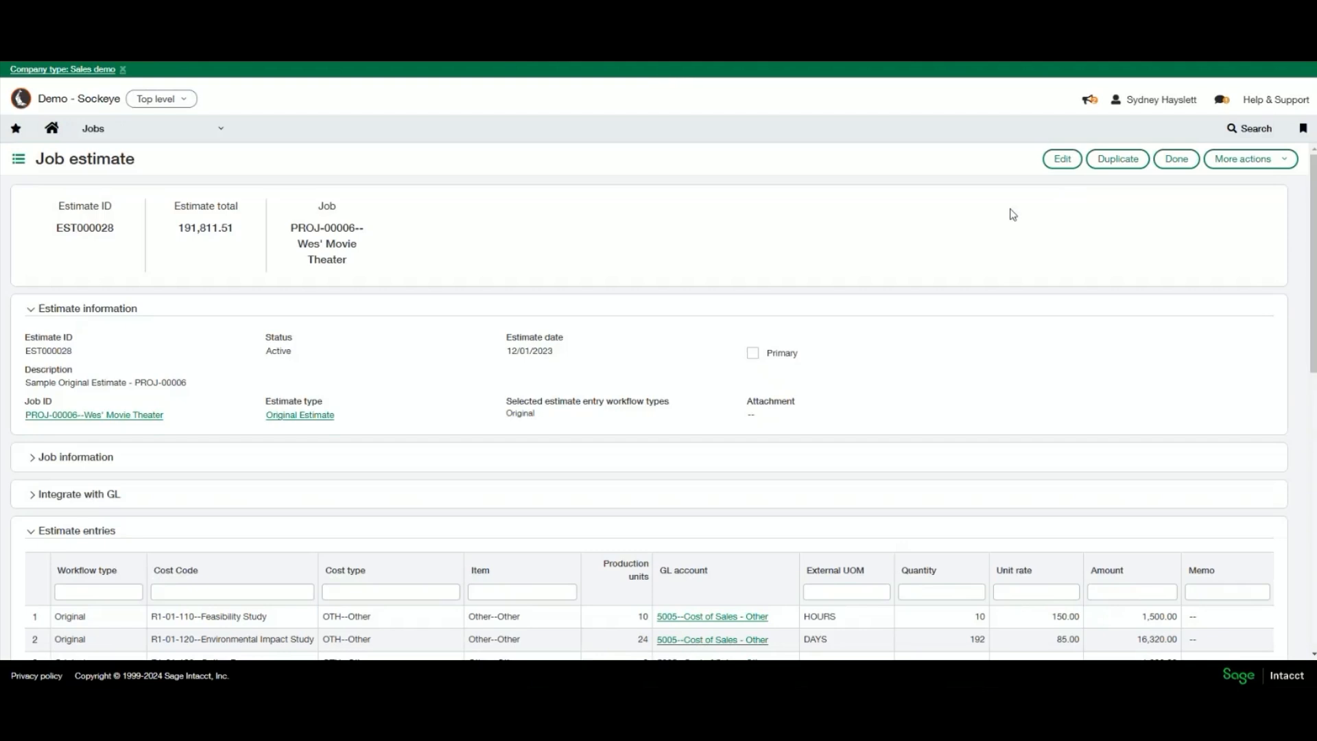
Examine the original estimate's entries, checking the Feasibility Study amount and expanding and collapsing that row's details.
{"action": "scroll", "coordinate": [1016, 235], "scroll_direction": "down", "scroll_amount": 5}
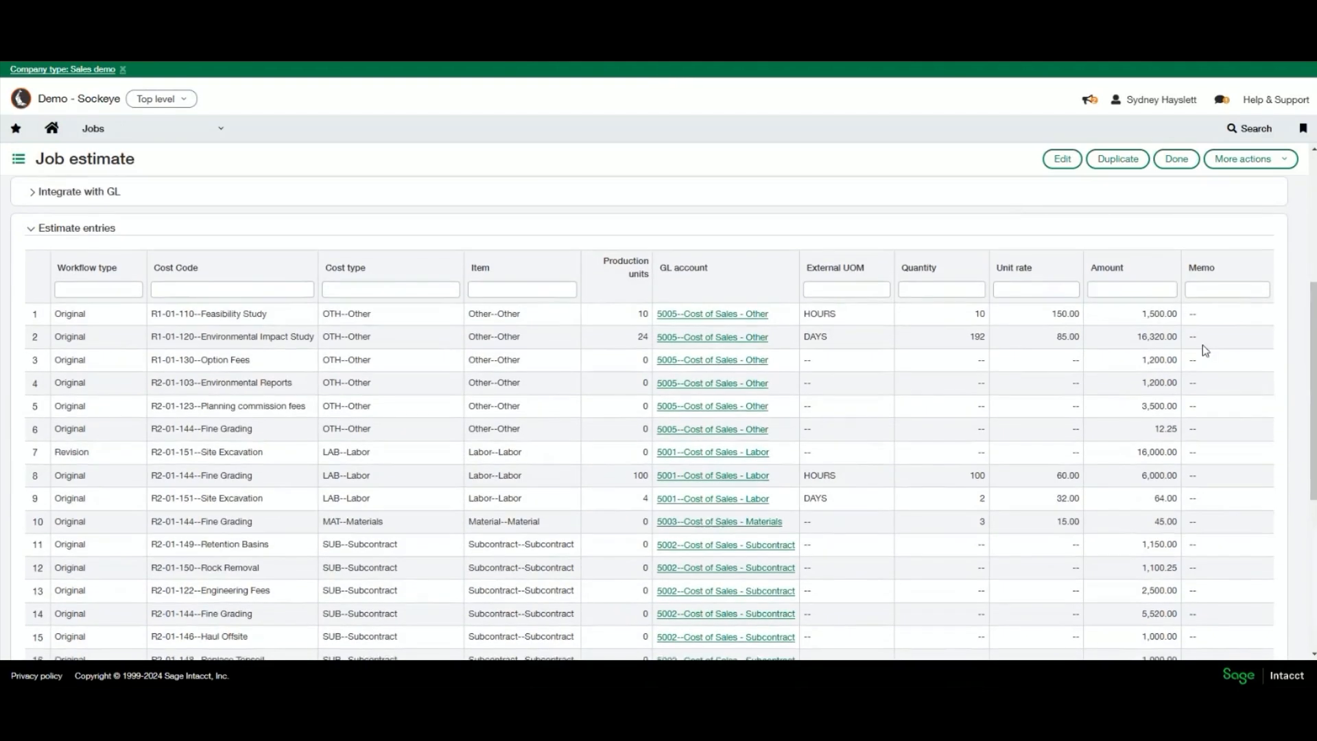
{"action": "left_click_drag", "start_coordinate": [1141, 314], "coordinate": [1173, 314]}
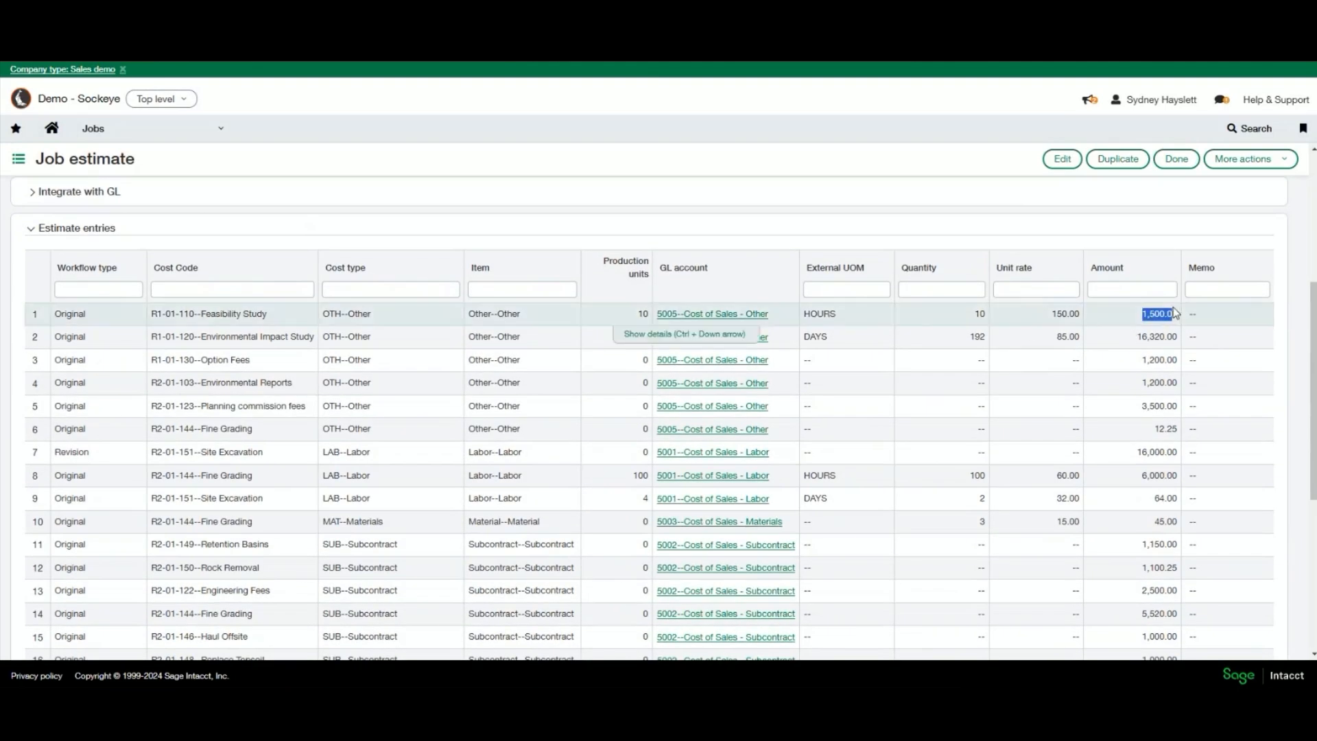
{"action": "left_click", "coordinate": [634, 333]}
{"action": "scroll", "coordinate": [638, 338], "scroll_direction": "down", "scroll_amount": 2}
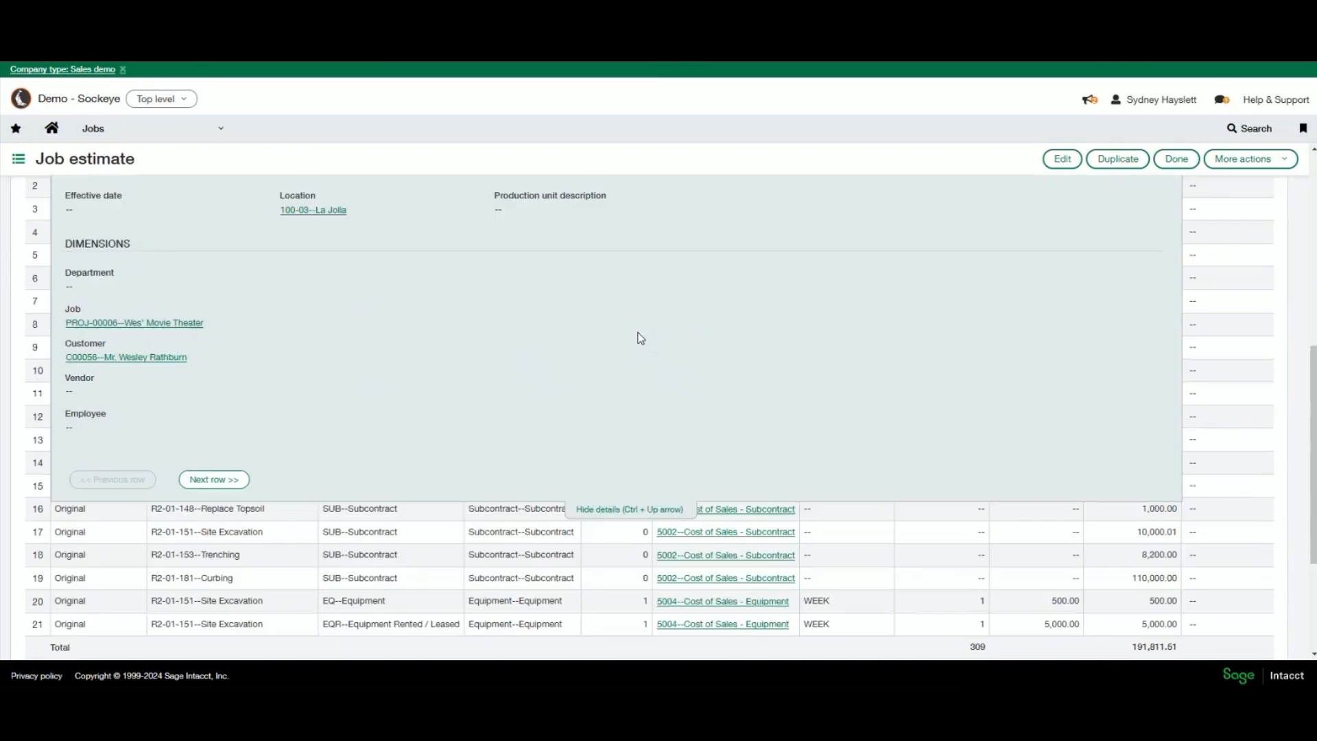
{"action": "left_click", "coordinate": [617, 509]}
{"action": "scroll", "coordinate": [525, 192], "scroll_direction": "up", "scroll_amount": 6}
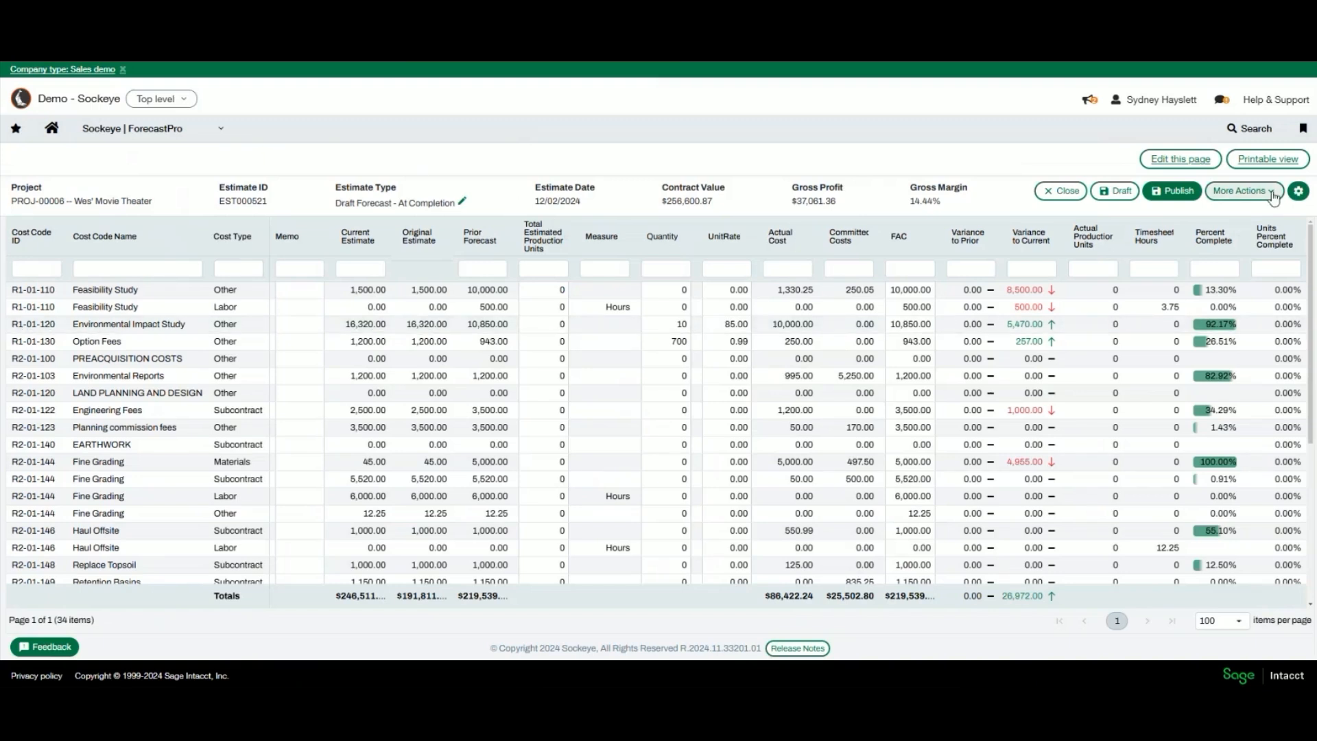
Open the forecast settings, preview the shared SH profile and another saved profile, and return to the Personal profile.
{"action": "left_click", "coordinate": [1298, 190]}
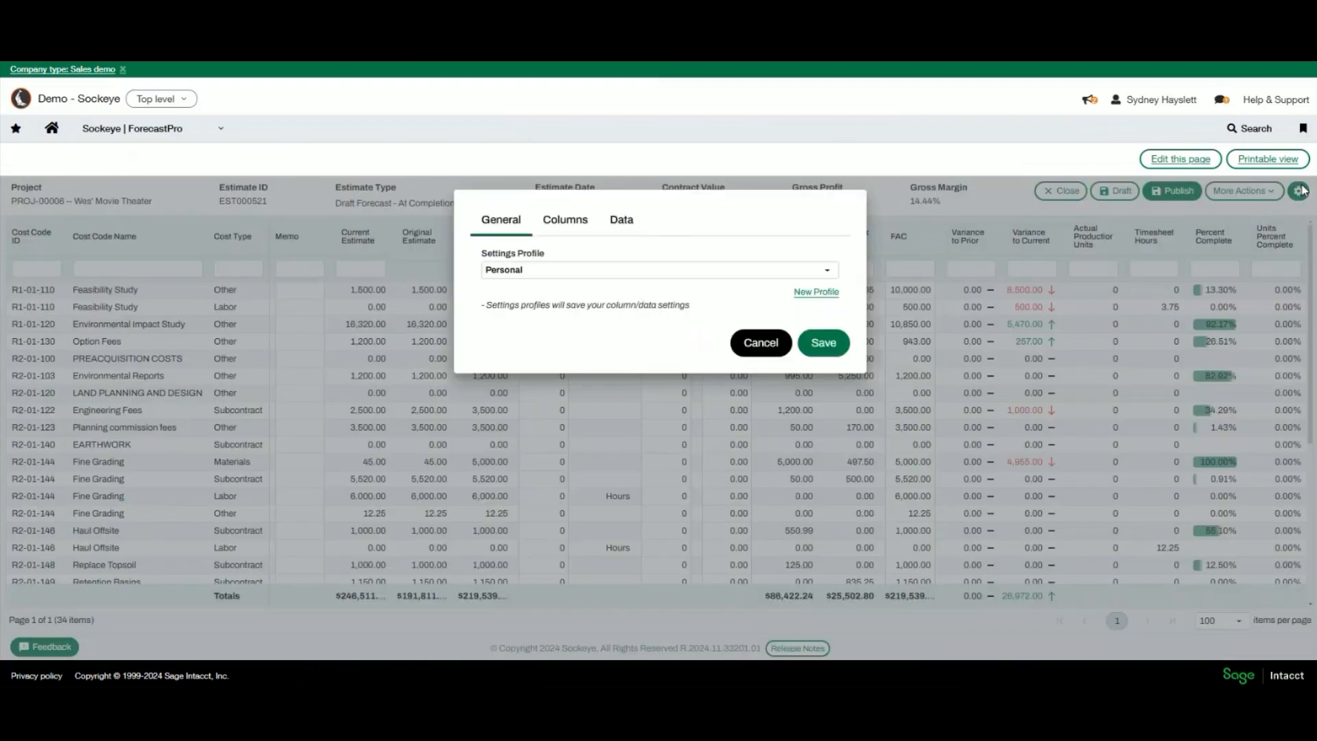
{"action": "left_click", "coordinate": [598, 269]}
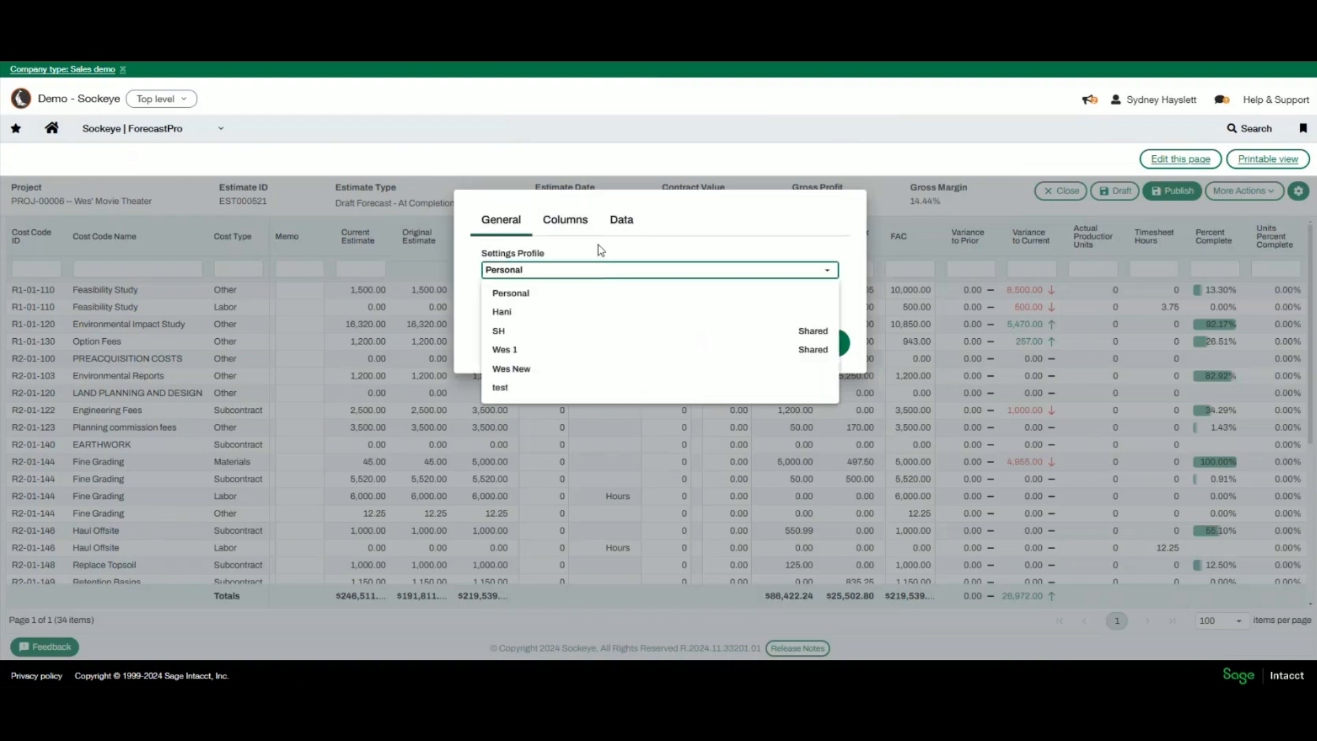
{"action": "left_click", "coordinate": [508, 330]}
{"action": "left_click", "coordinate": [573, 277]}
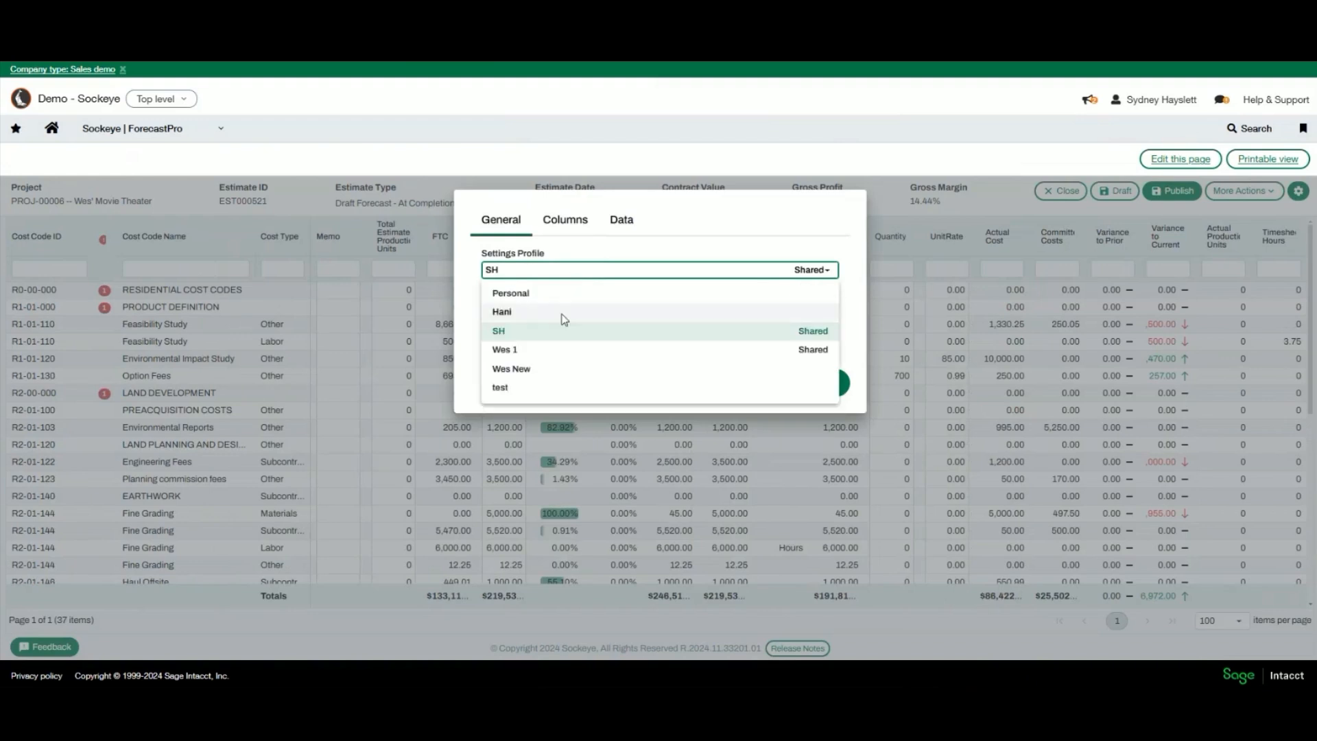
{"action": "left_click", "coordinate": [560, 312]}
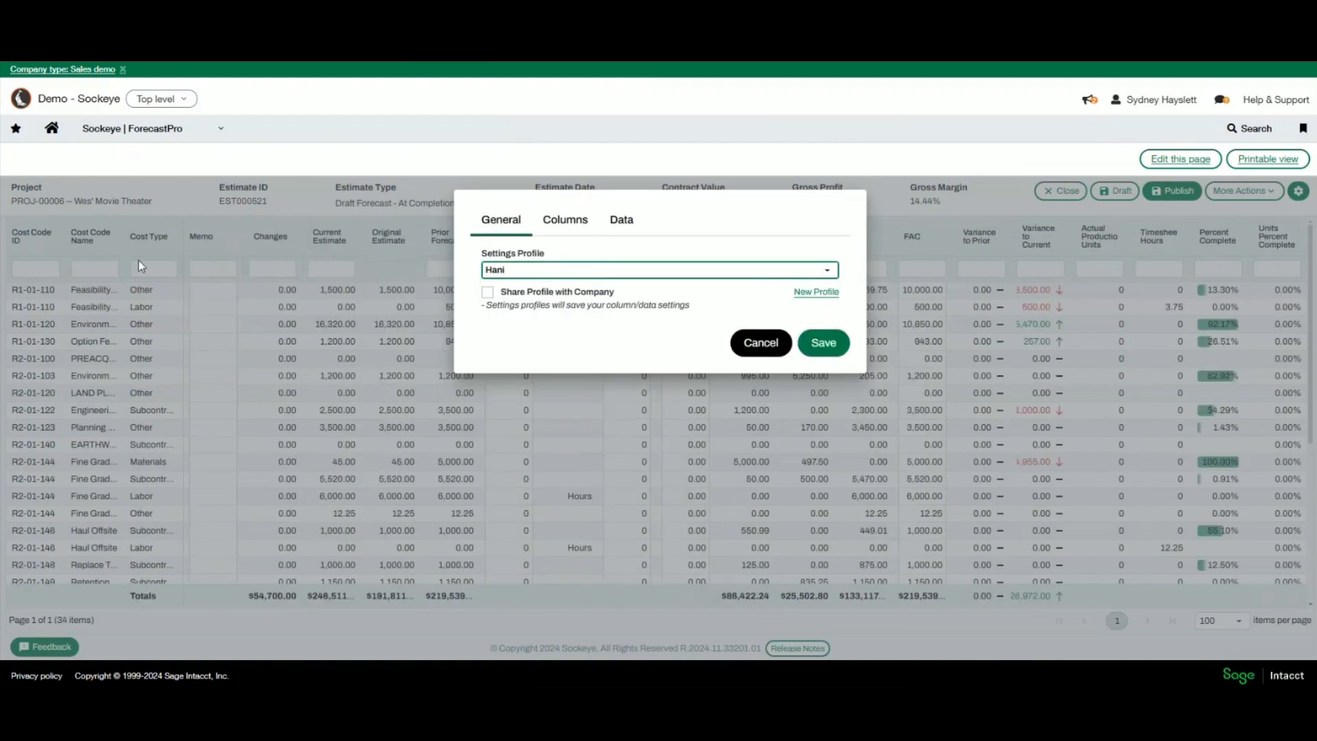
{"action": "left_click", "coordinate": [598, 277]}
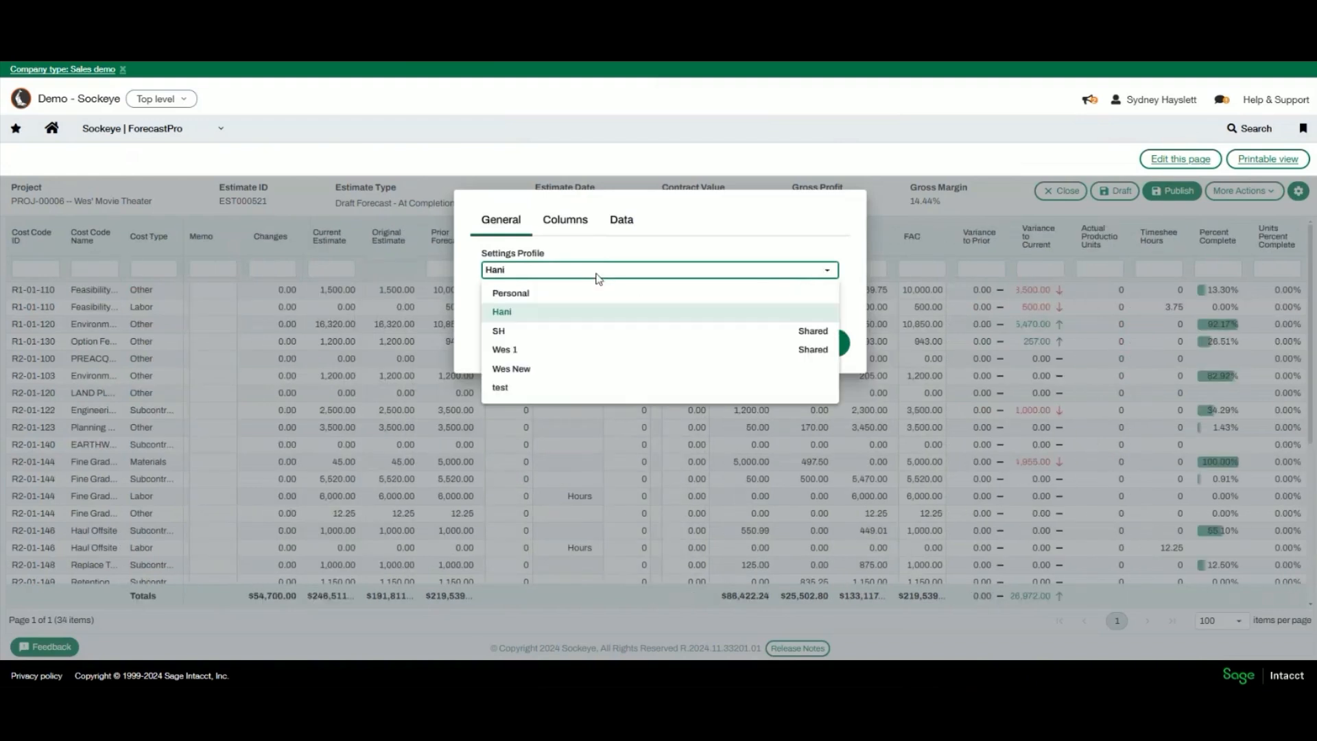
{"action": "left_click", "coordinate": [563, 295]}
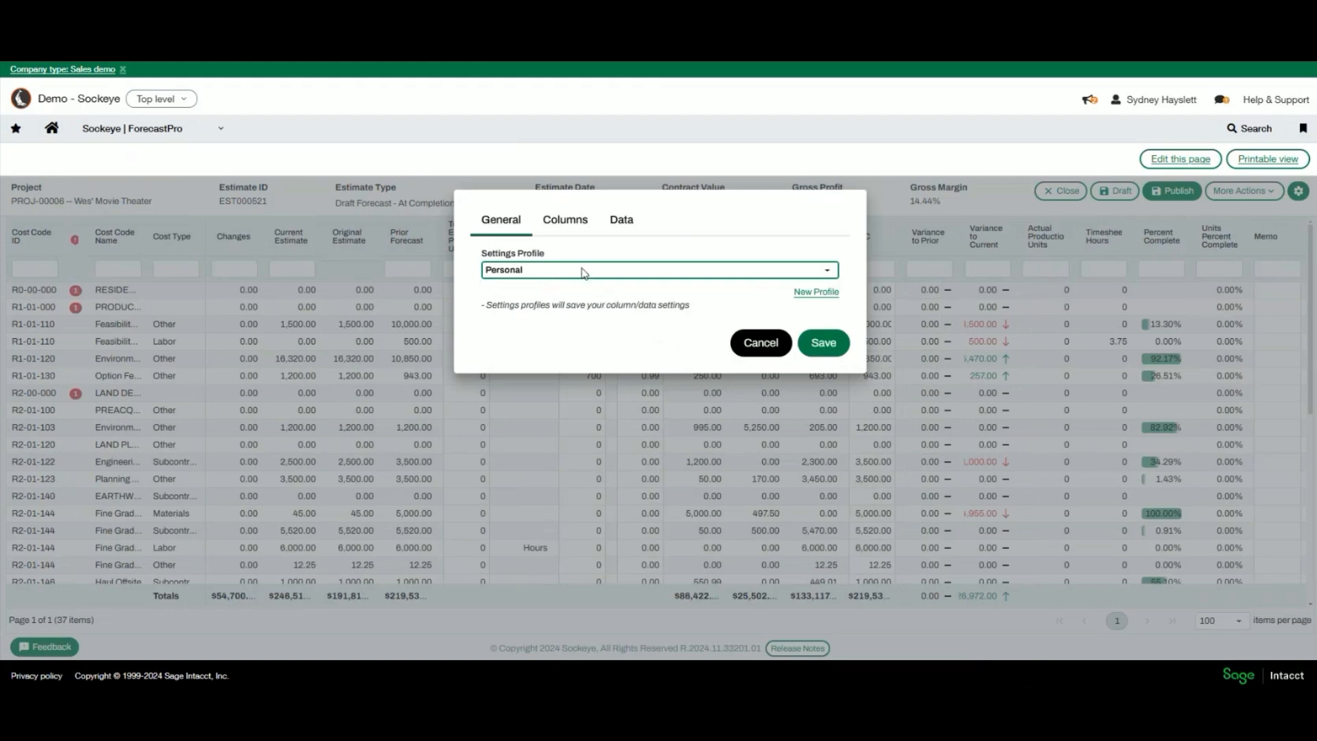
Hide the Changes and Current Estimate columns in the Personal profile's column settings.
{"action": "left_click", "coordinate": [565, 219]}
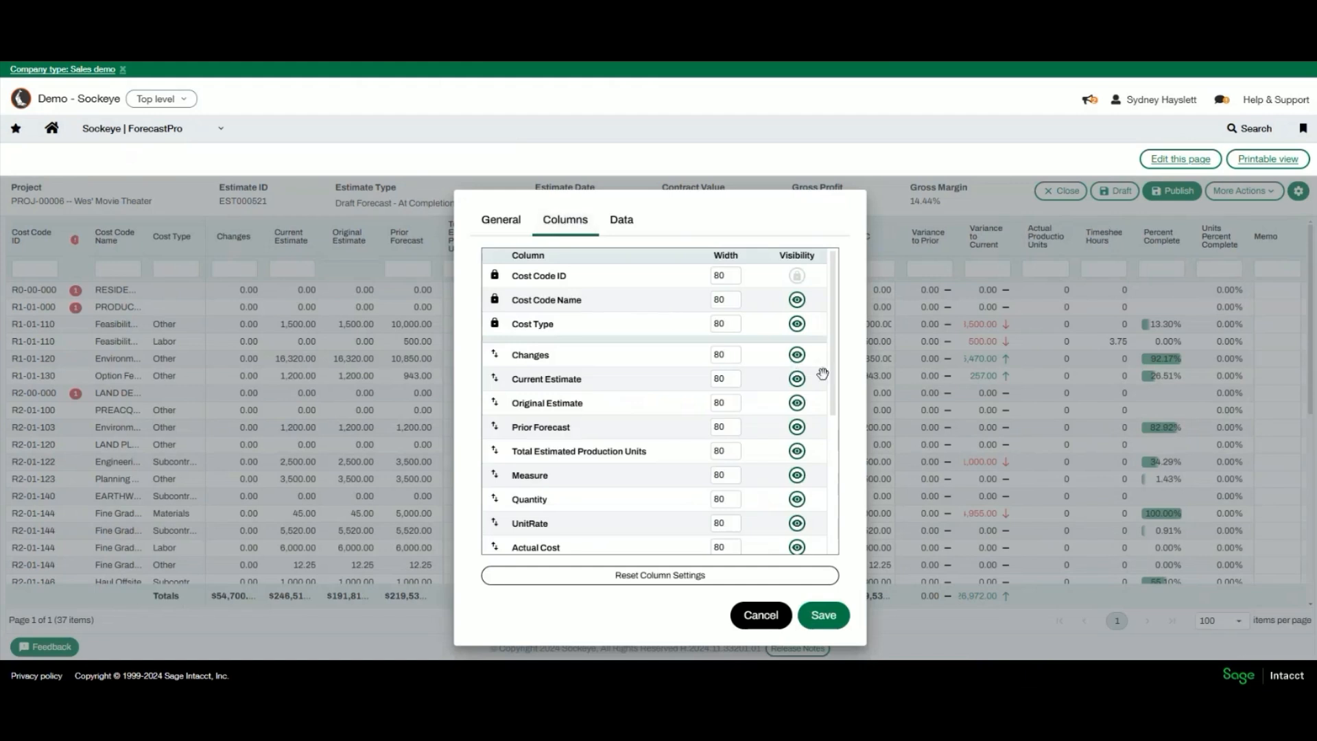
{"action": "left_click", "coordinate": [796, 355]}
{"action": "left_click", "coordinate": [796, 378]}
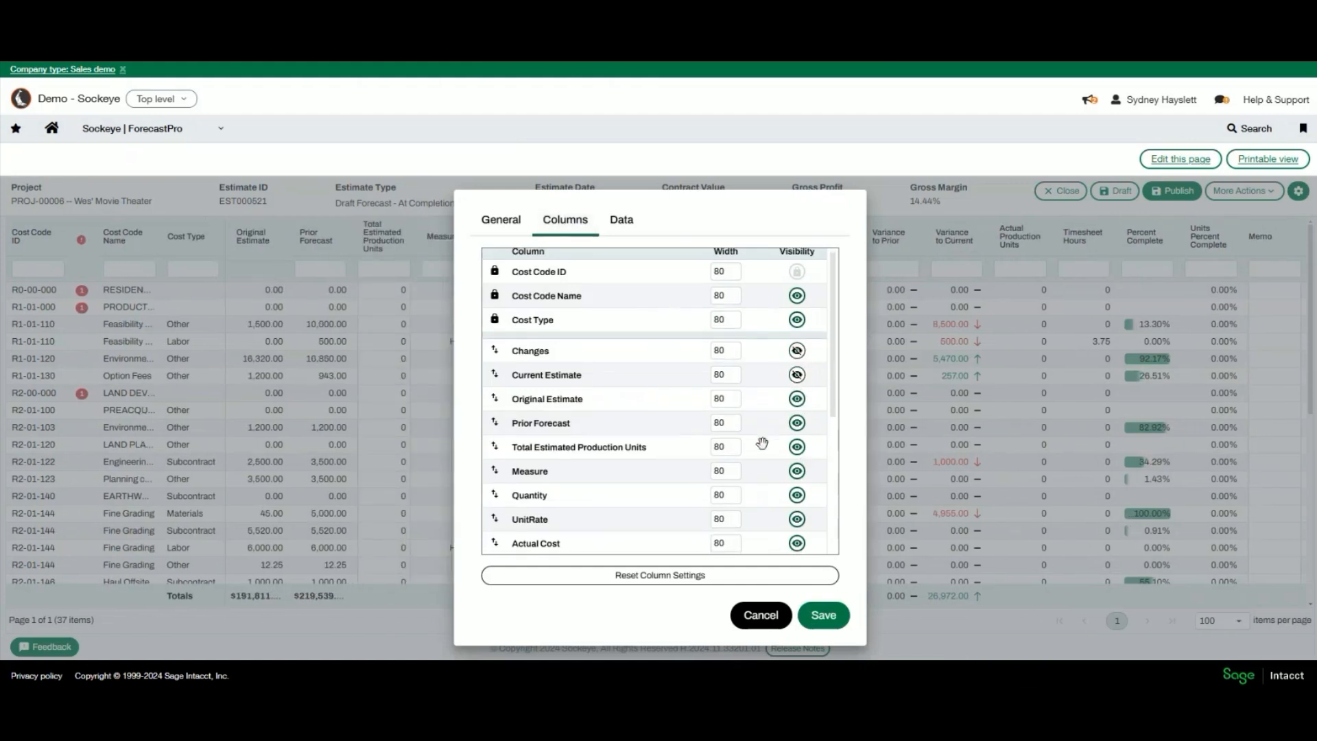
Set the width of the Cost Code Name column to 185 in the column settings.
{"action": "scroll", "coordinate": [760, 443], "scroll_direction": "down", "scroll_amount": 3}
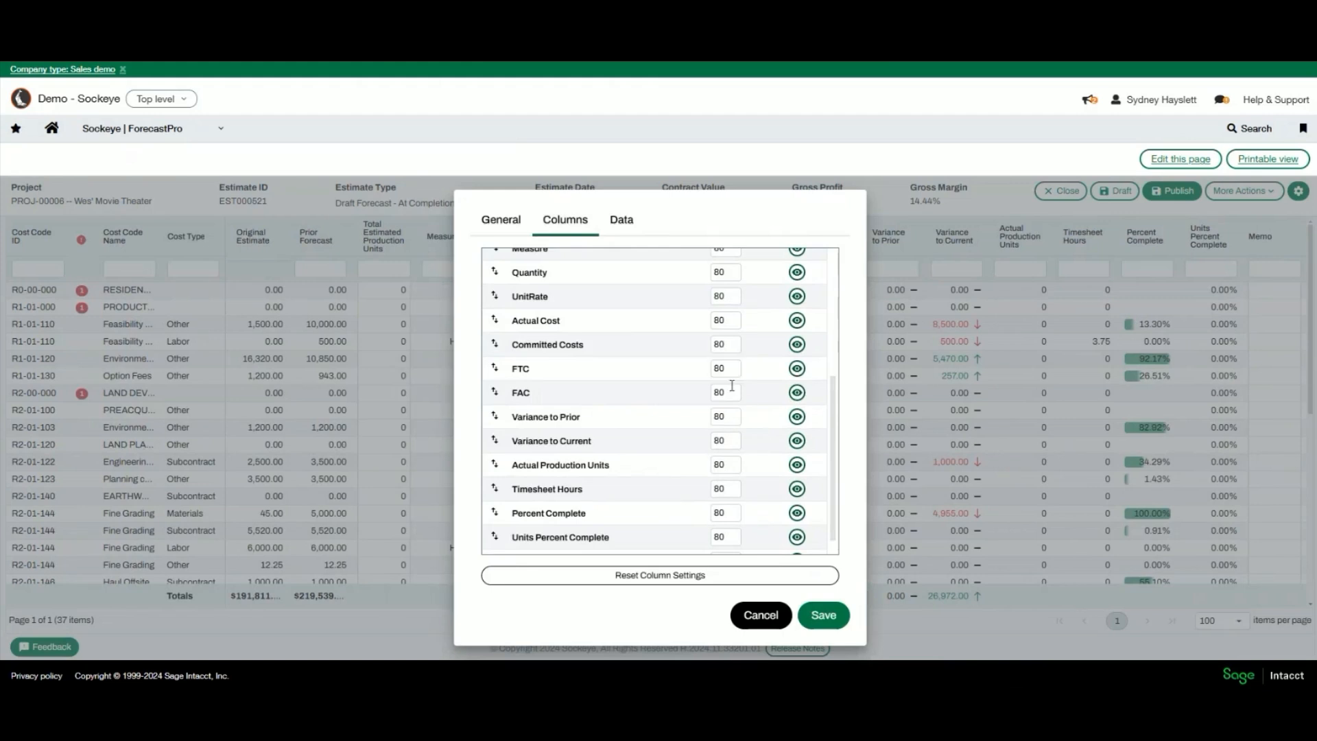
{"action": "scroll", "coordinate": [725, 384], "scroll_direction": "up", "scroll_amount": 3}
{"action": "left_click", "coordinate": [730, 300]}
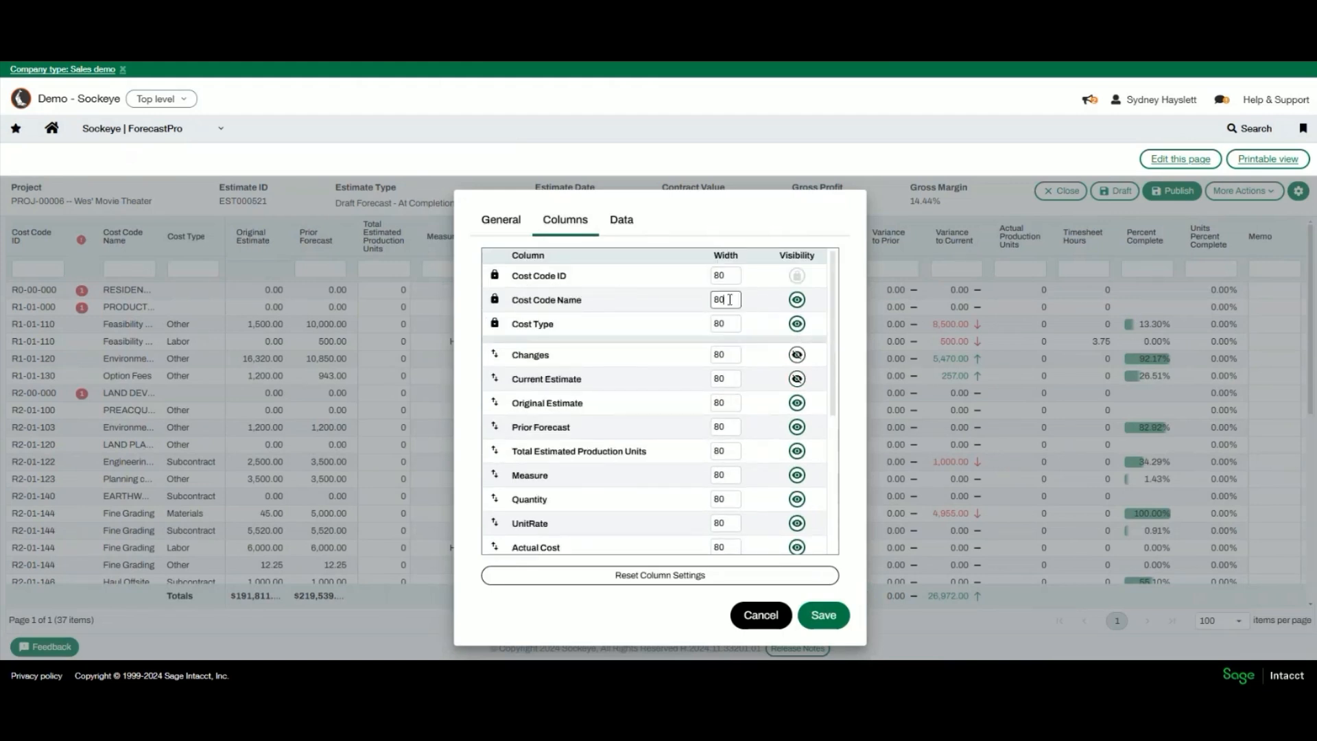
{"action": "key", "text": "BackSpace"}
{"action": "key", "text": "BackSpace"}
{"action": "type", "text": "185"}
{"action": "left_click", "coordinate": [687, 328]}
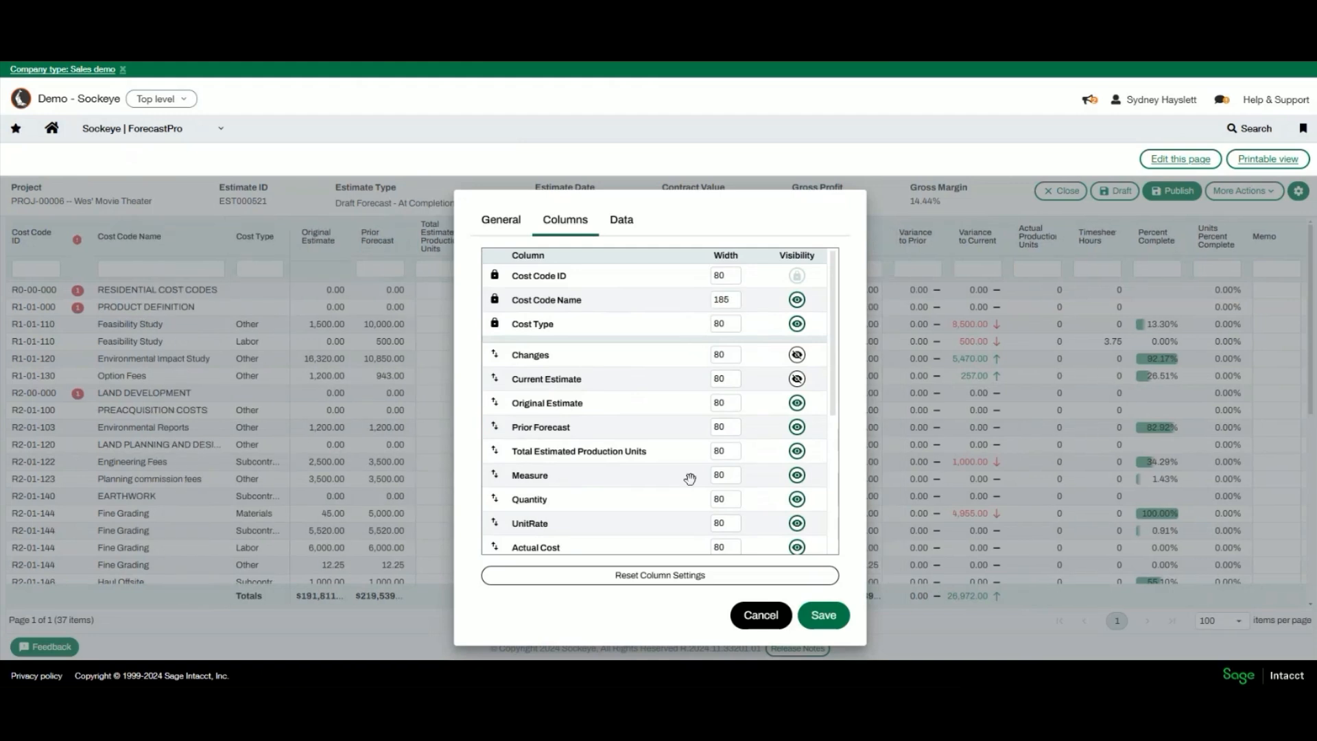
Set the width of the Cost Type column to 110 in the column settings.
{"action": "left_click", "coordinate": [728, 325]}
{"action": "key", "text": "BackSpace"}
{"action": "key", "text": "BackSpace"}
{"action": "type", "text": "110"}
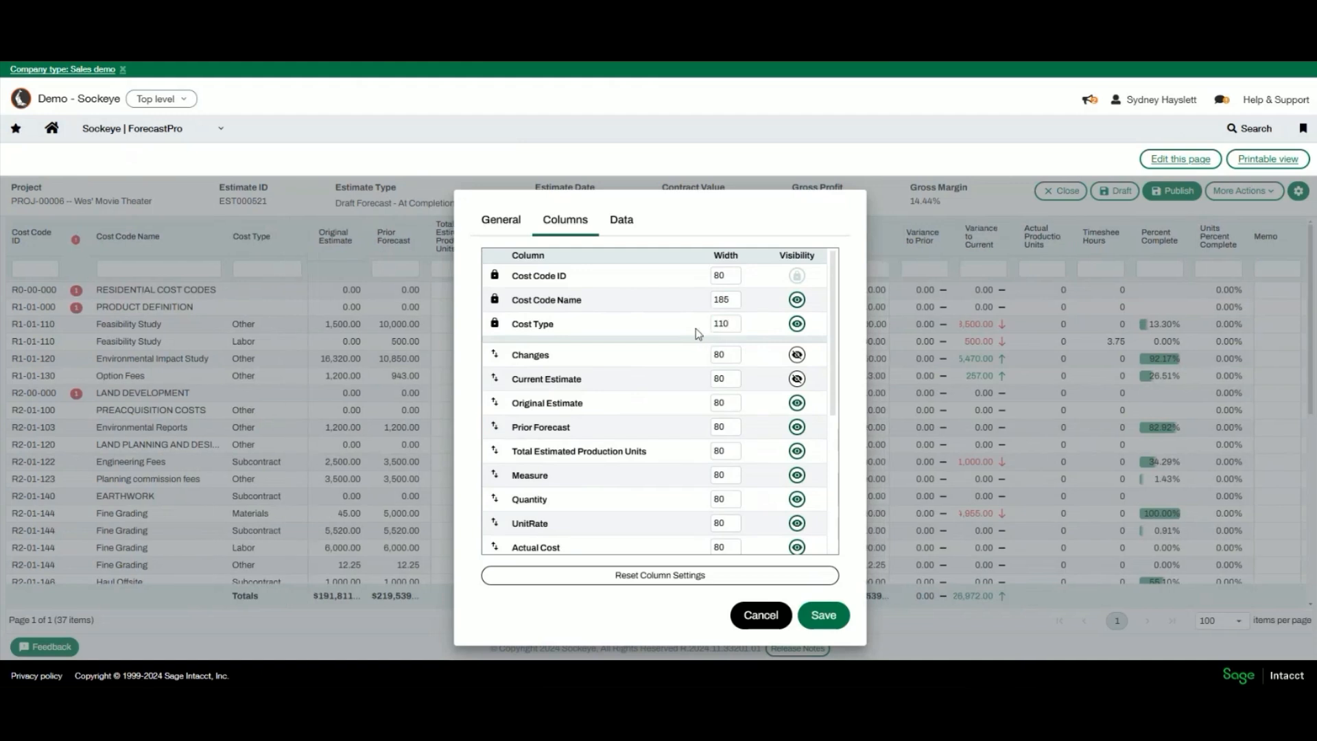
{"action": "left_click", "coordinate": [717, 404]}
Exclude header cost code lines with no Cost Type and zero values from the forecast data, and save the settings.
{"action": "left_click", "coordinate": [621, 221]}
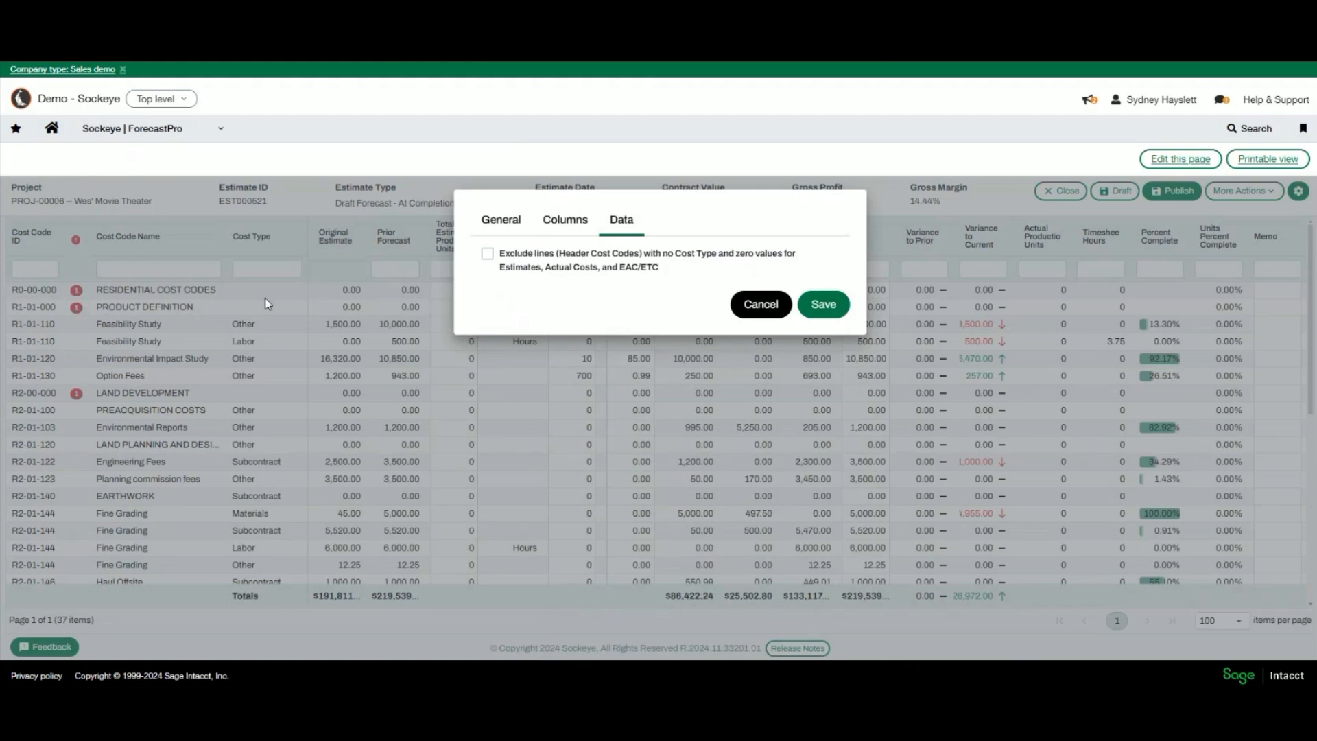
{"action": "left_click", "coordinate": [488, 255]}
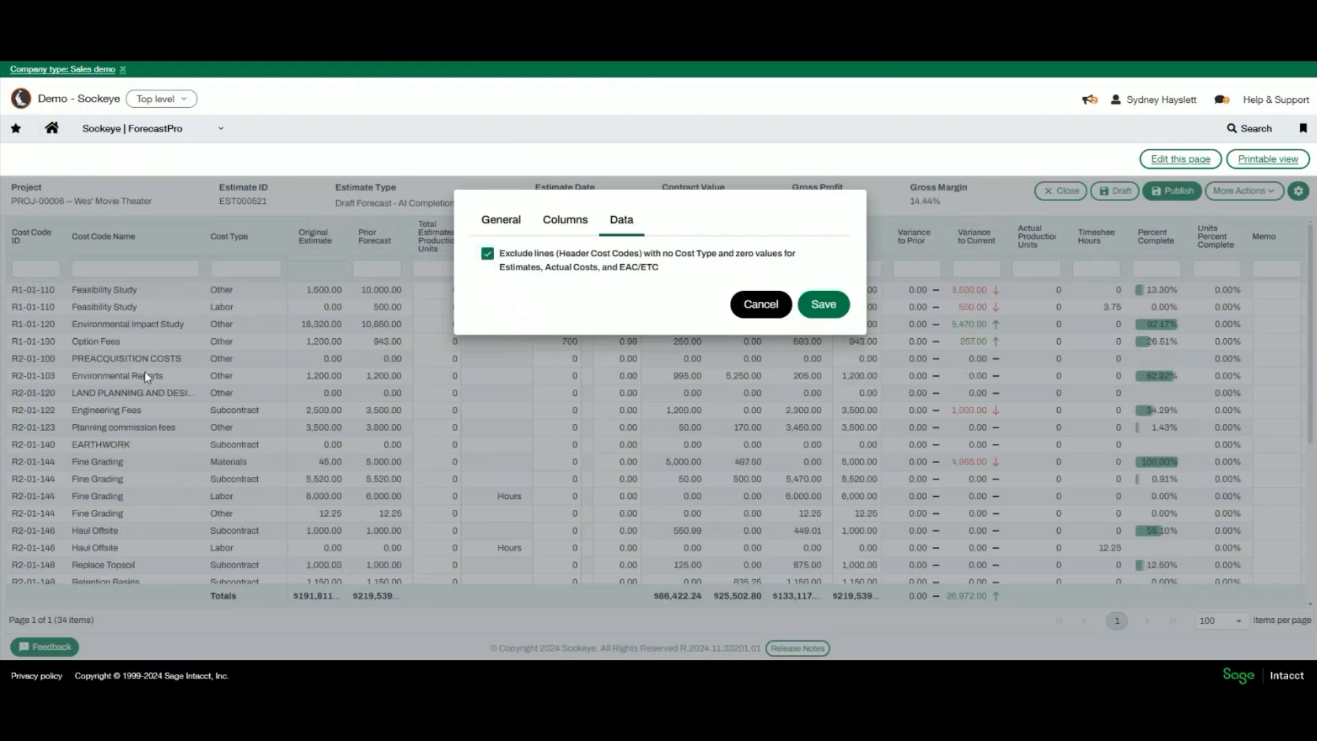
{"action": "left_click", "coordinate": [825, 305]}
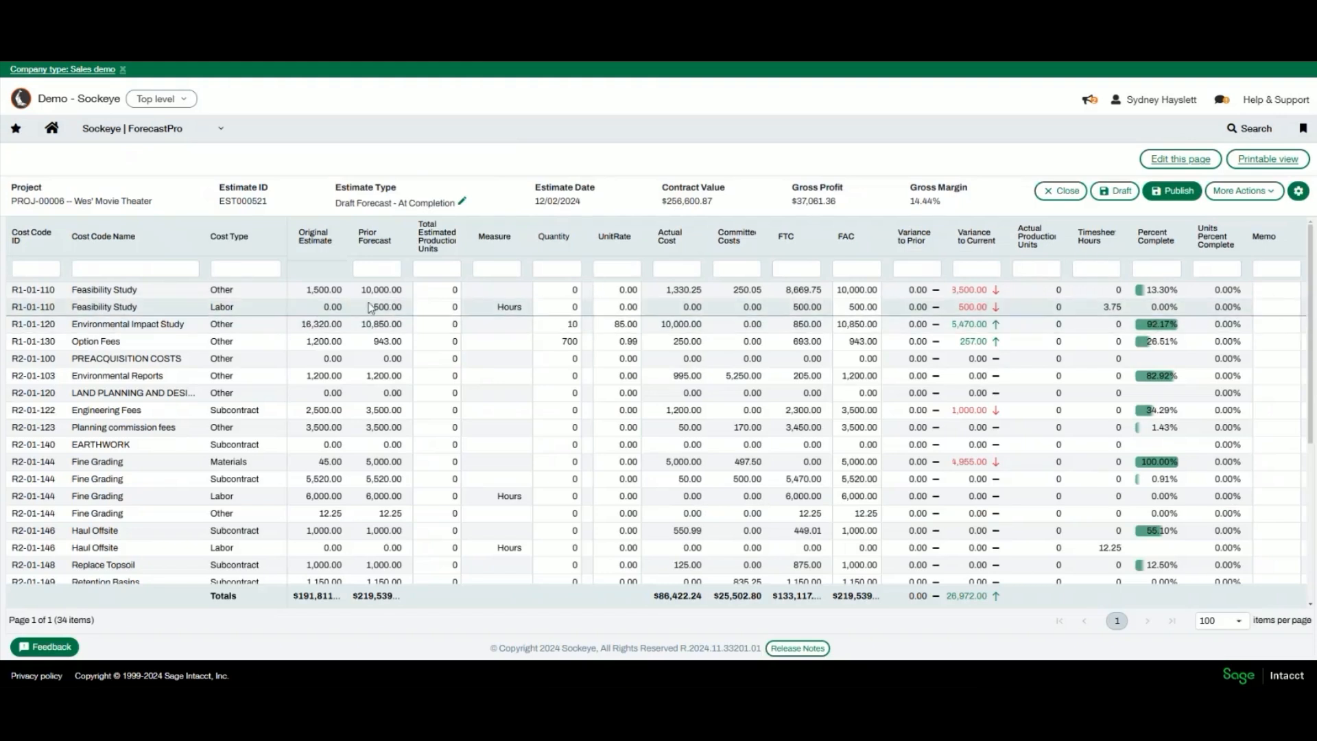
{"action": "left_click", "coordinate": [858, 291]}
{"action": "left_click", "coordinate": [857, 307]}
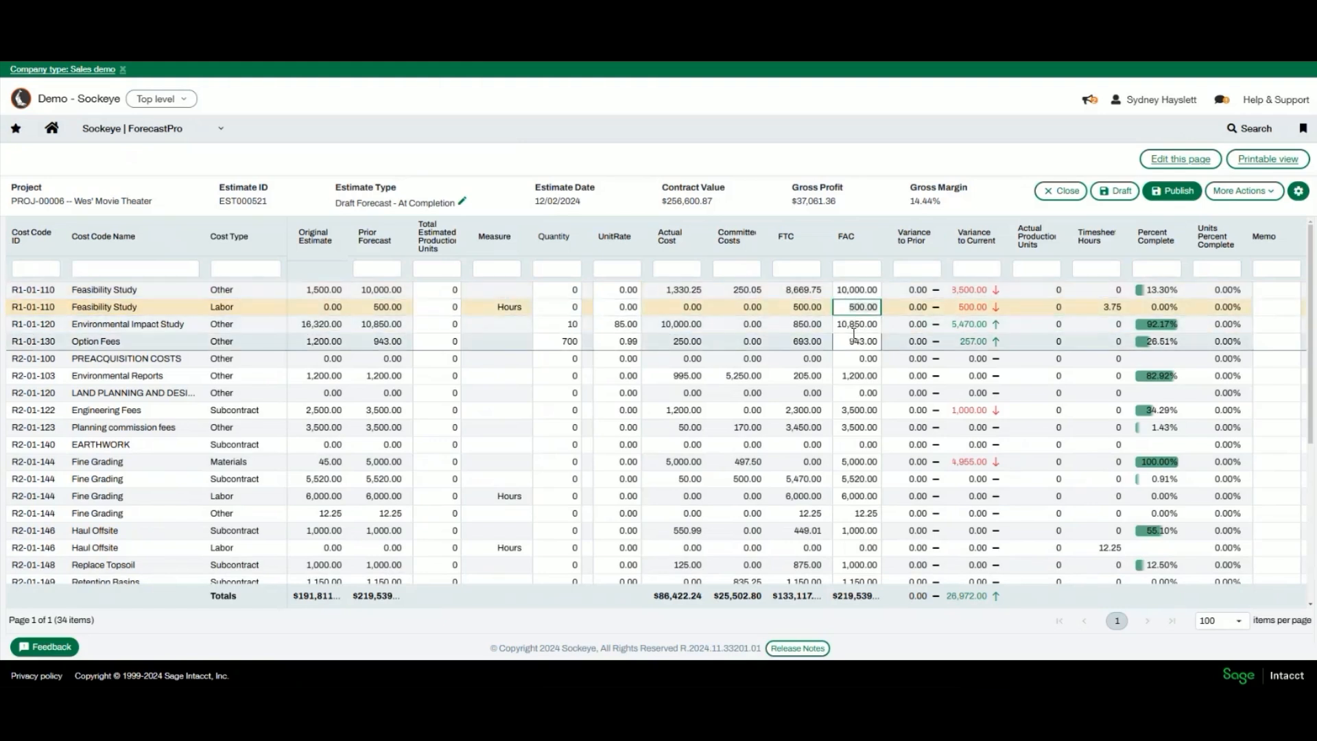
{"action": "left_click", "coordinate": [855, 341]}
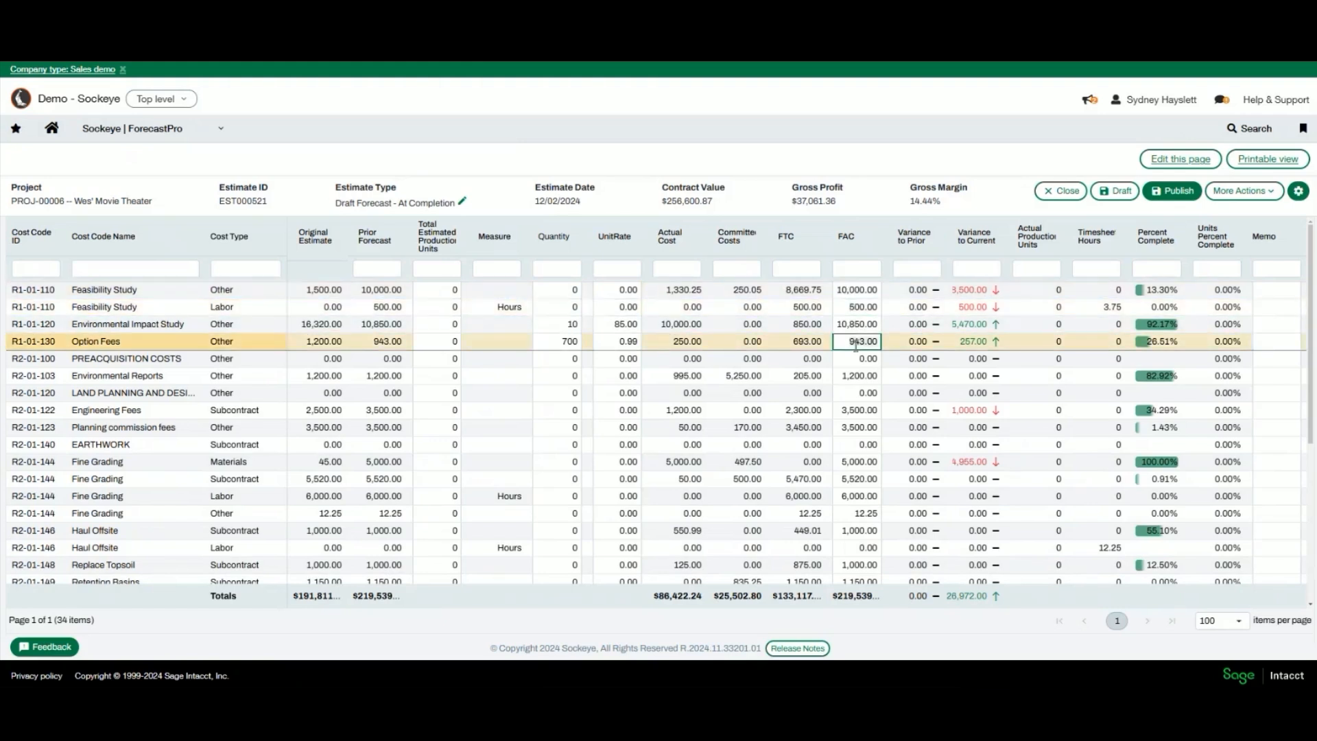
On the Feasibility Study line of type Other, set Total Estimated Production Units to 50, Quantity to 50 and UnitRate to 5.00.
{"action": "left_click", "coordinate": [430, 288]}
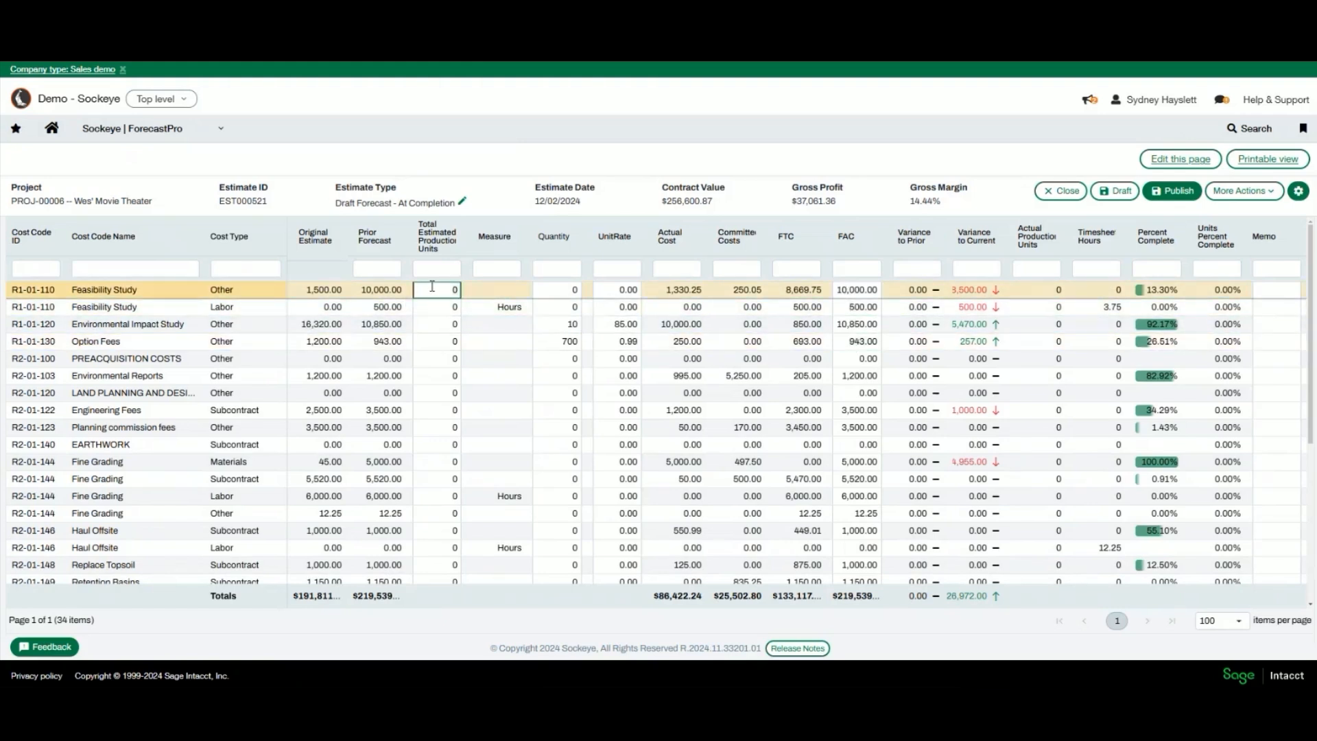
{"action": "type", "text": "50"}
{"action": "key", "text": "Tab"}
{"action": "type", "text": "50"}
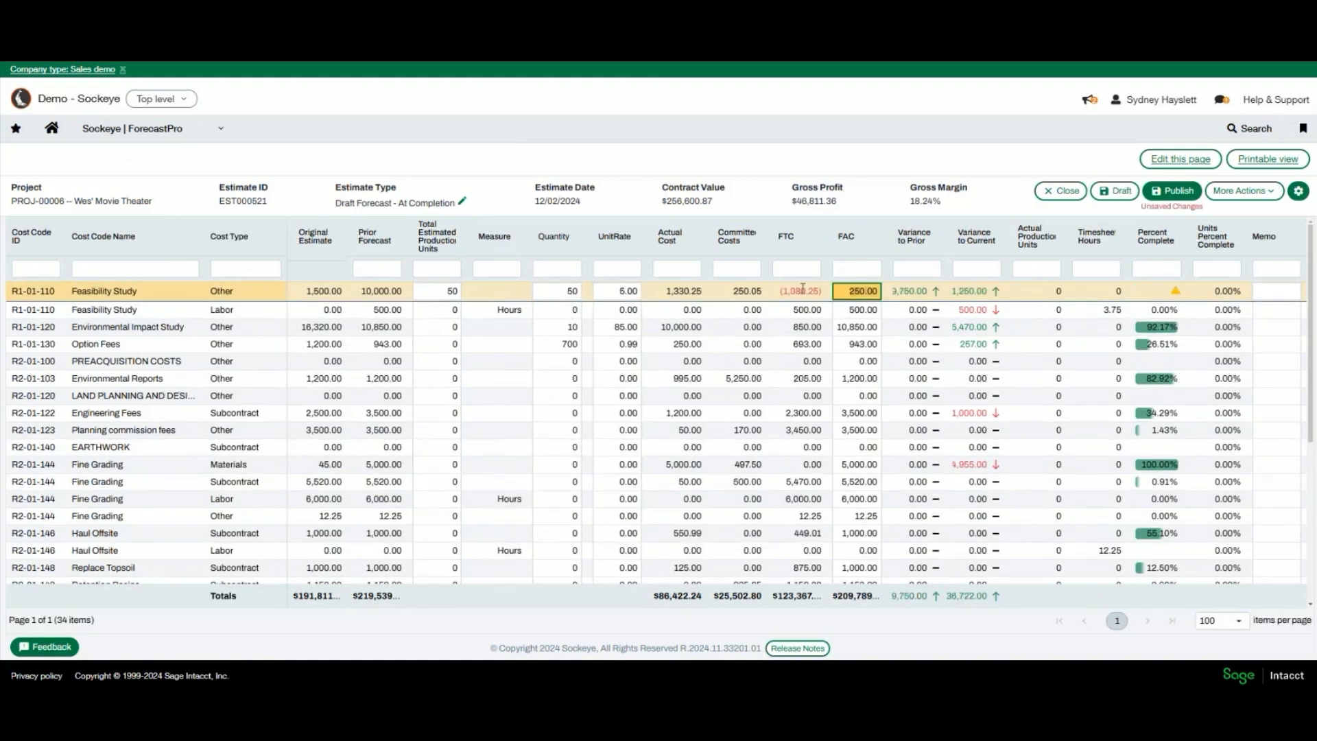
Set the FAC of the Feasibility Study Other line to 18,000 and widen the Variance to Prior column.
{"action": "left_click", "coordinate": [865, 291]}
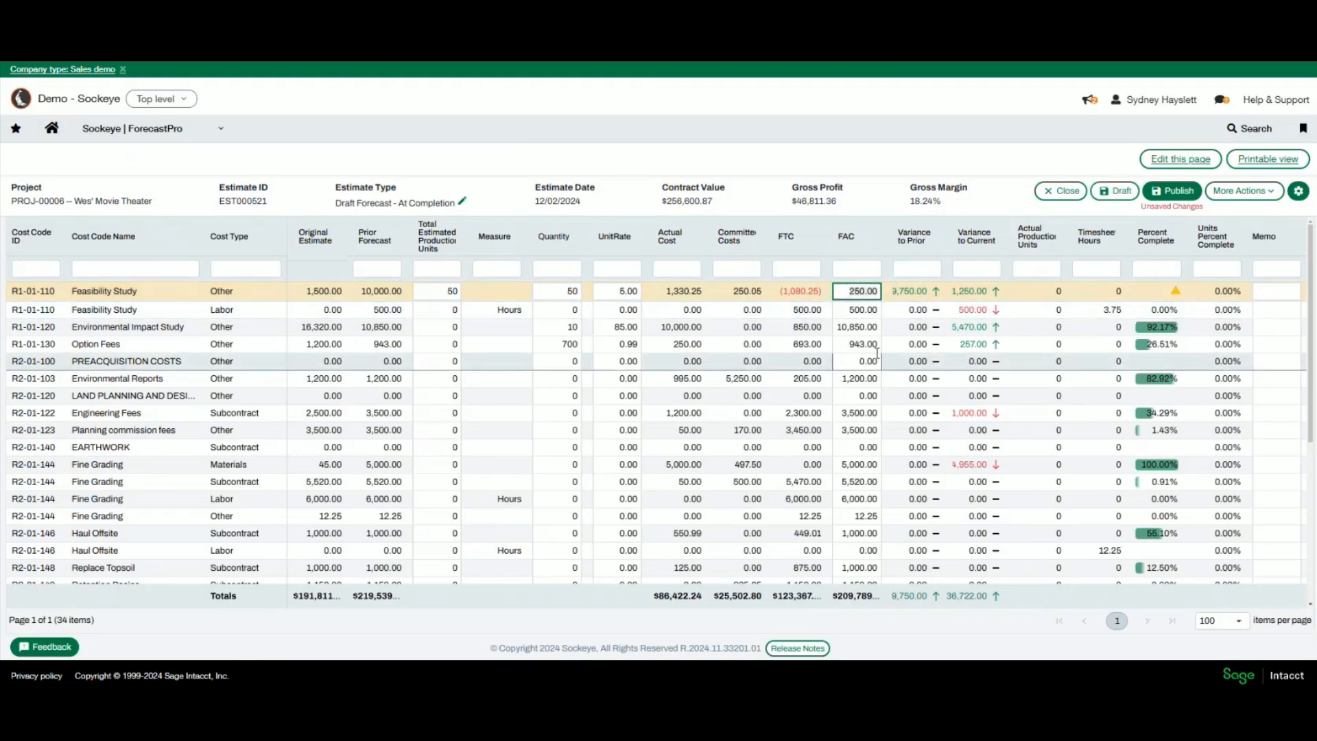
{"action": "type", "text": "18000"}
{"action": "left_click", "coordinate": [863, 309]}
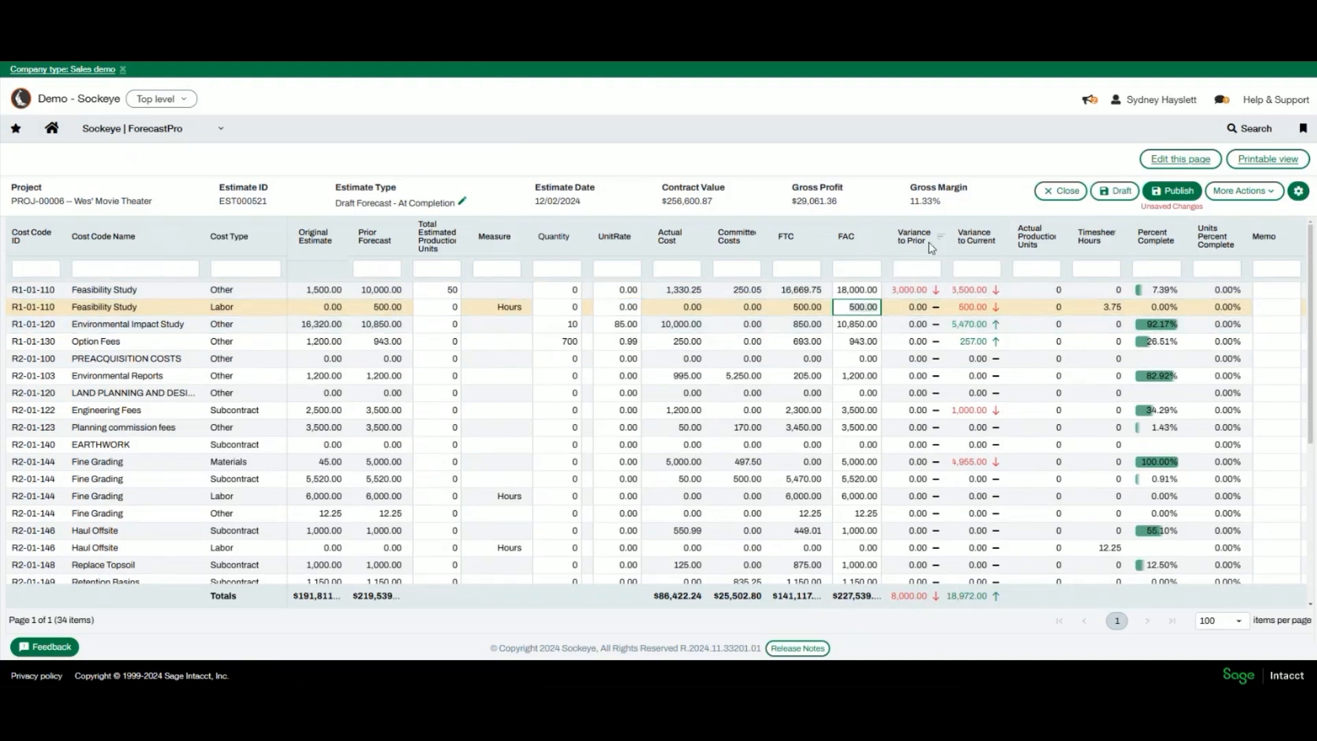
{"action": "mouse_move", "coordinate": [919, 243]}
{"action": "left_click_drag", "start_coordinate": [945, 240], "coordinate": [954, 242]}
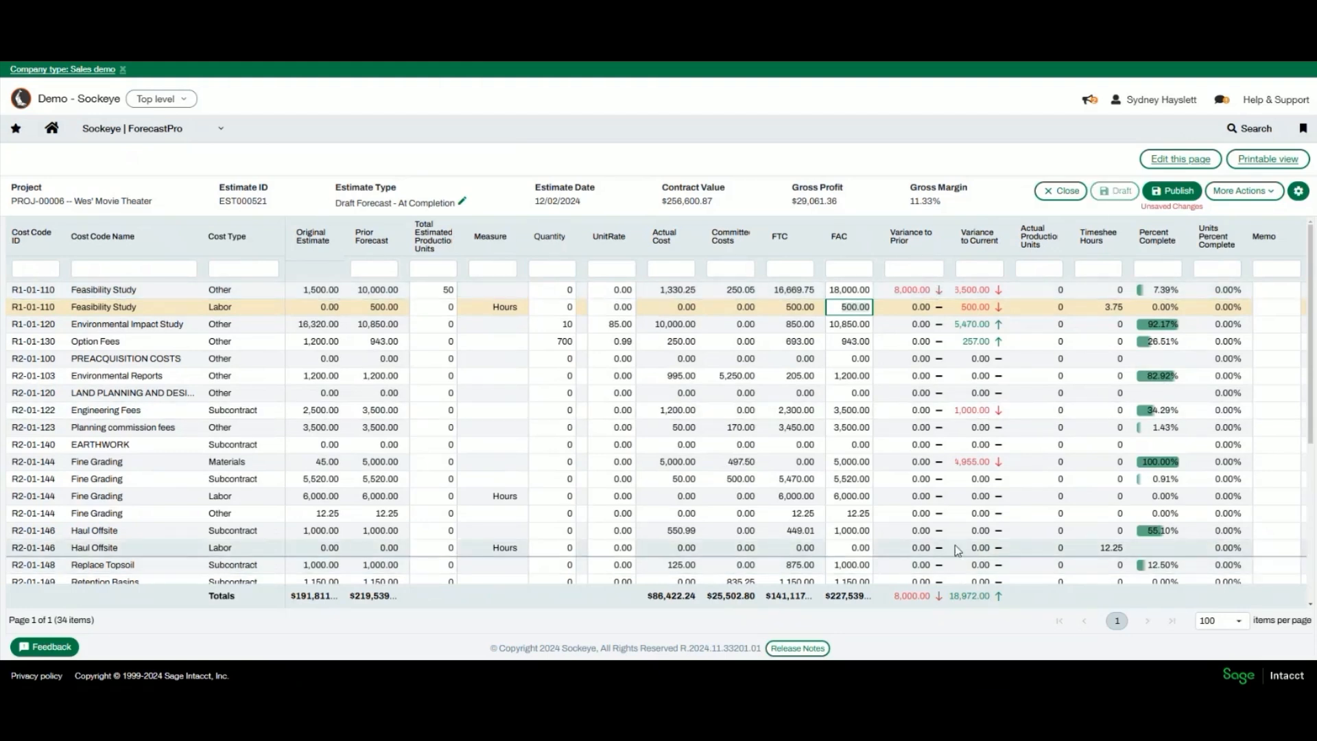
Filter the cost code names by "fine" and set the Fine Grading FAC to 4,000 for Subcontract and 20,000 for Labor.
{"action": "left_click", "coordinate": [121, 268]}
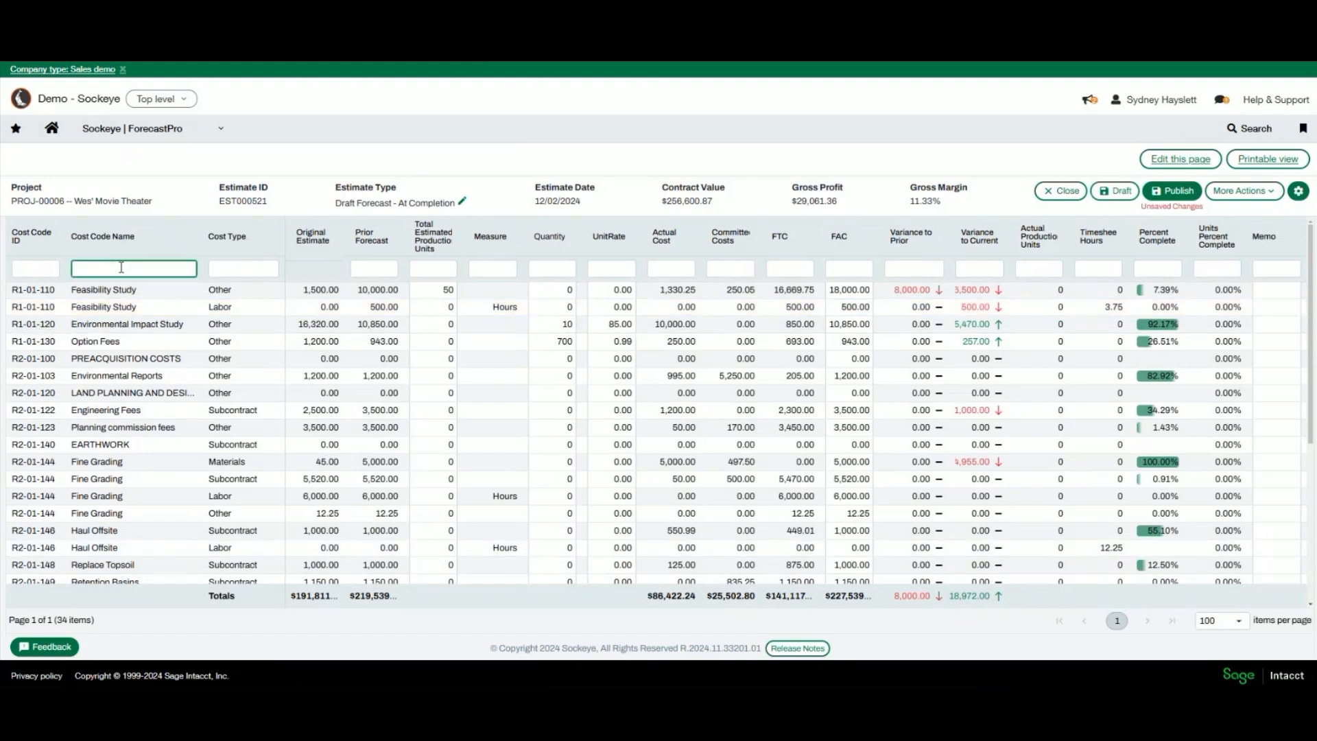
{"action": "type", "text": "fine"}
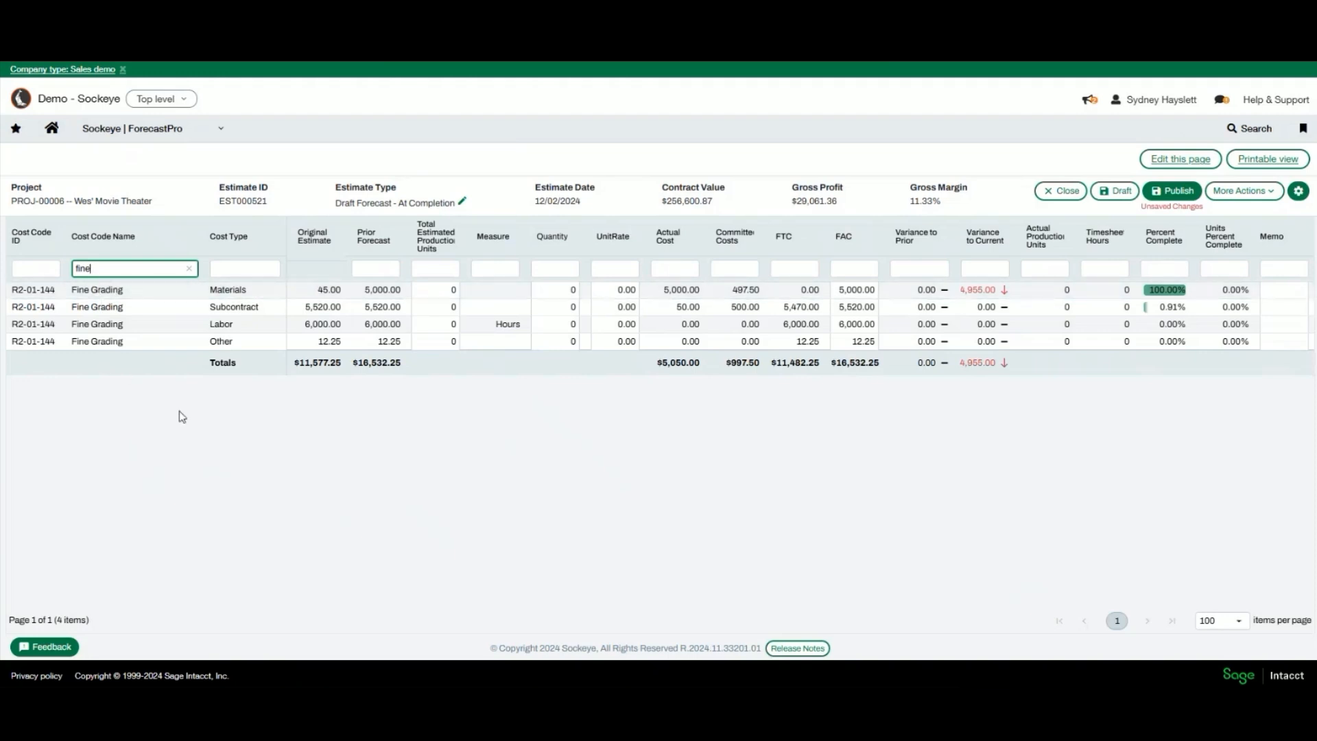
{"action": "left_click", "coordinate": [856, 306]}
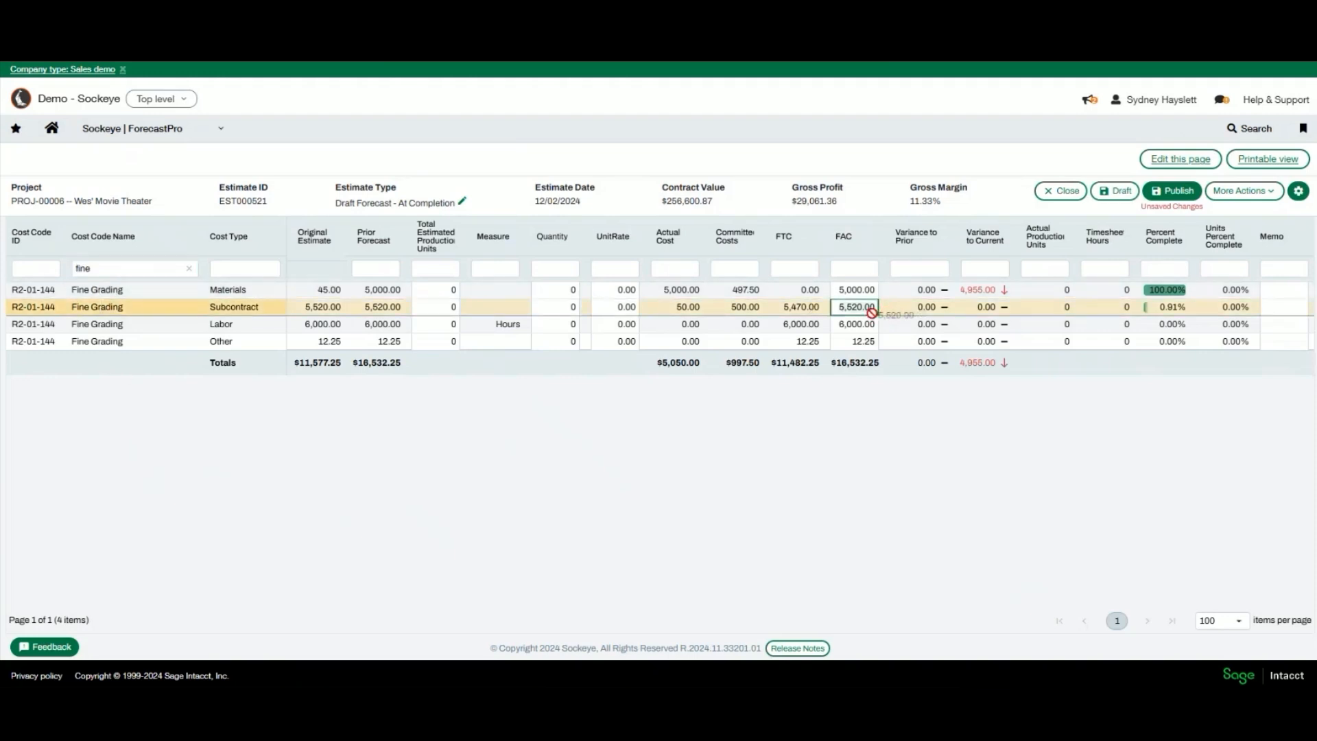
{"action": "type", "text": "4000"}
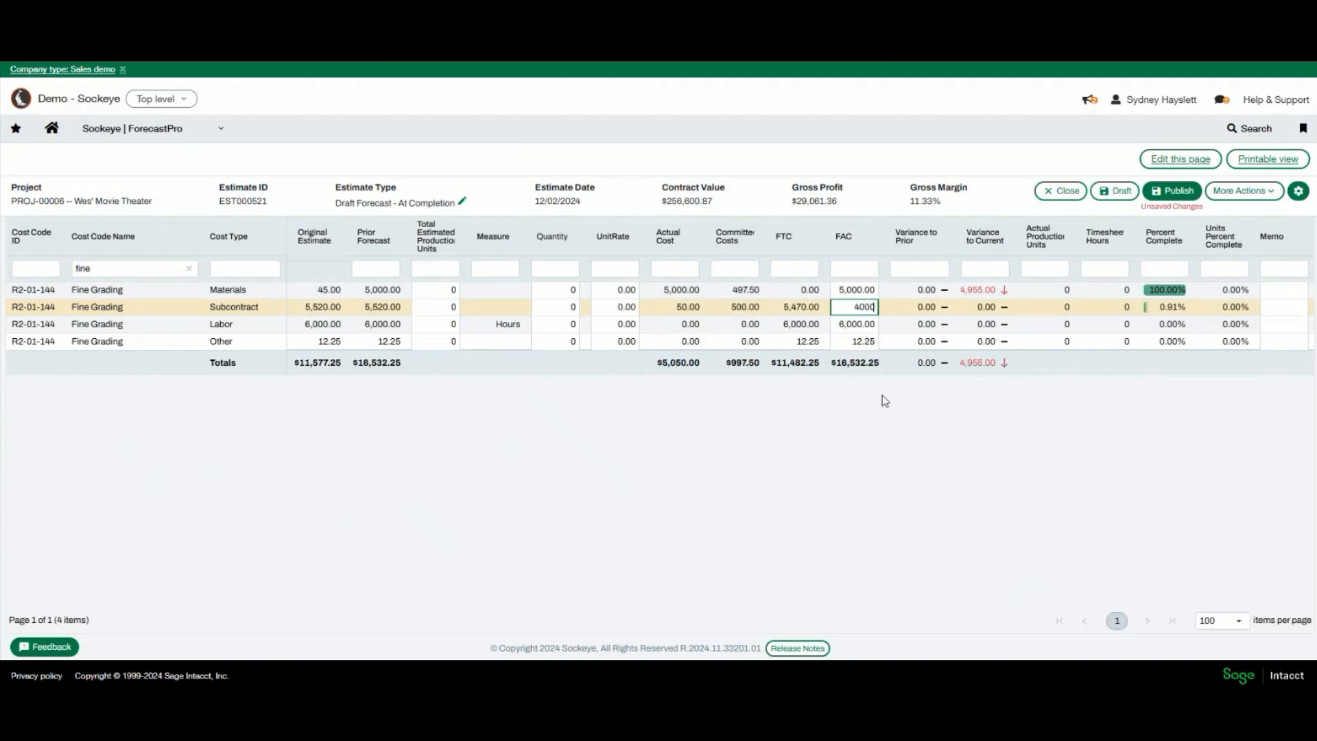
{"action": "left_click", "coordinate": [843, 325]}
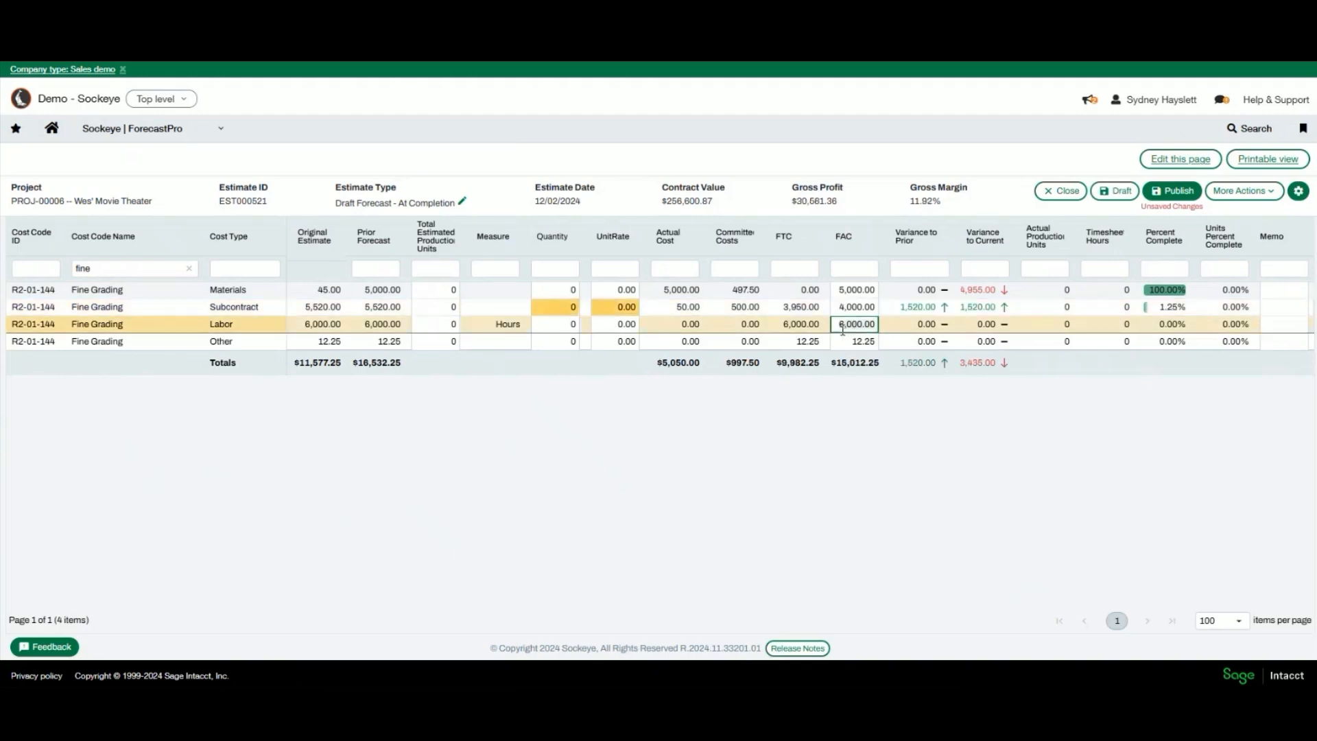
{"action": "type", "text": "200"}
{"action": "left_click", "coordinate": [902, 200]}
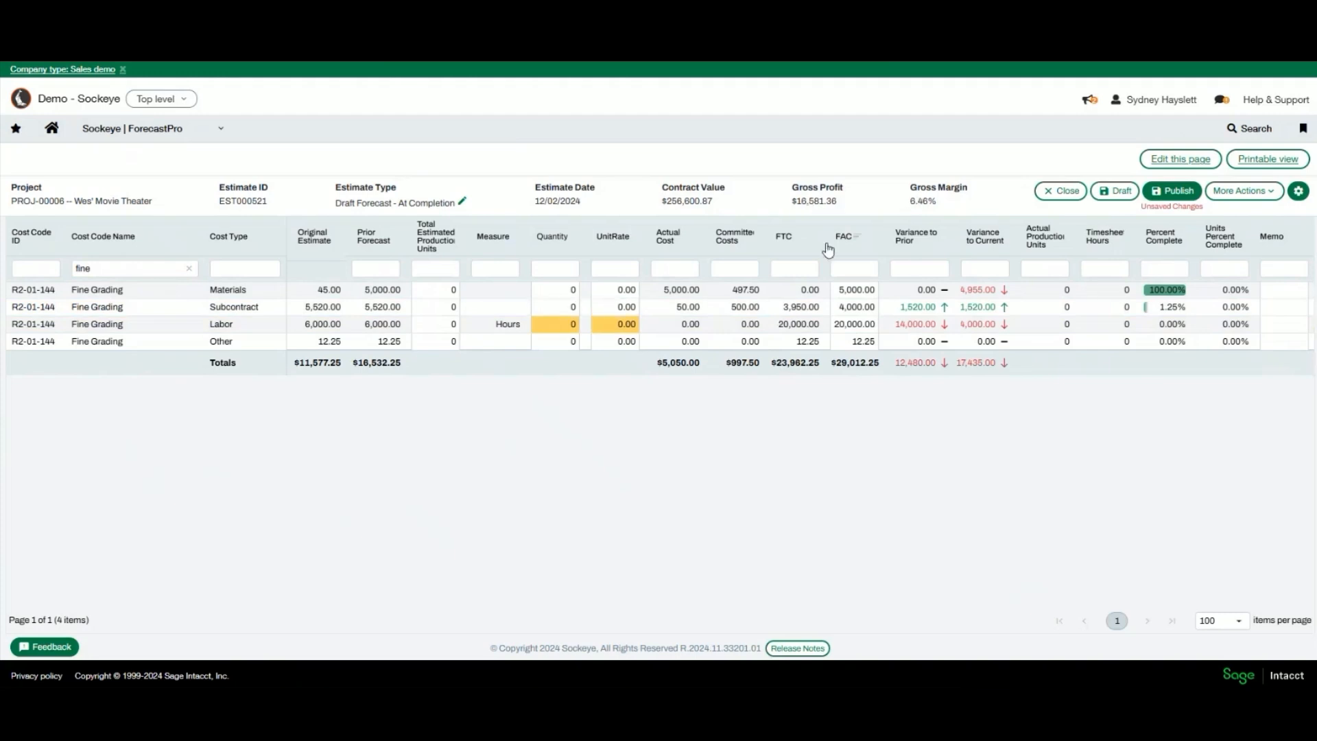
Set the Quantity to 5 and the UnitRate to 500 on the Fine Grading line of type Other.
{"action": "left_click", "coordinate": [848, 338]}
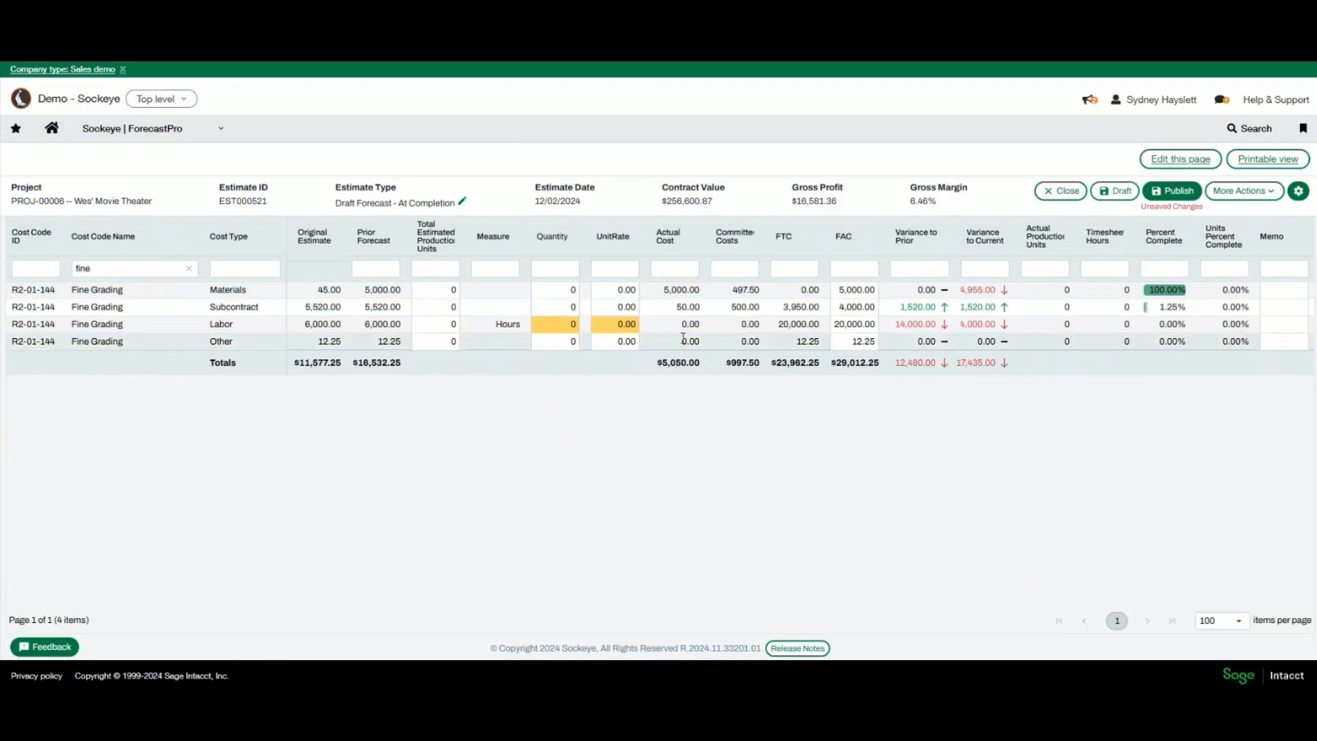
{"action": "left_click", "coordinate": [542, 343]}
{"action": "type", "text": "5"}
{"action": "key", "text": "Tab"}
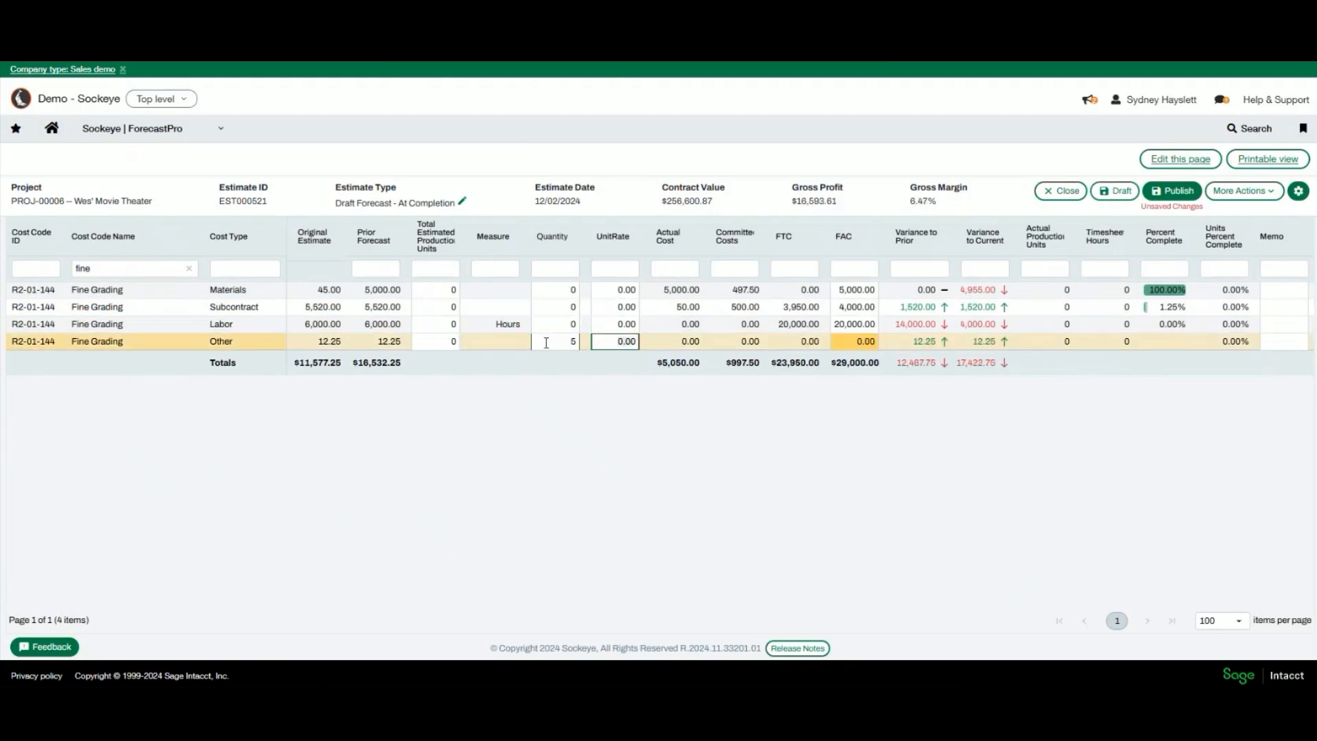
{"action": "type", "text": "500"}
{"action": "key", "text": "Tab"}
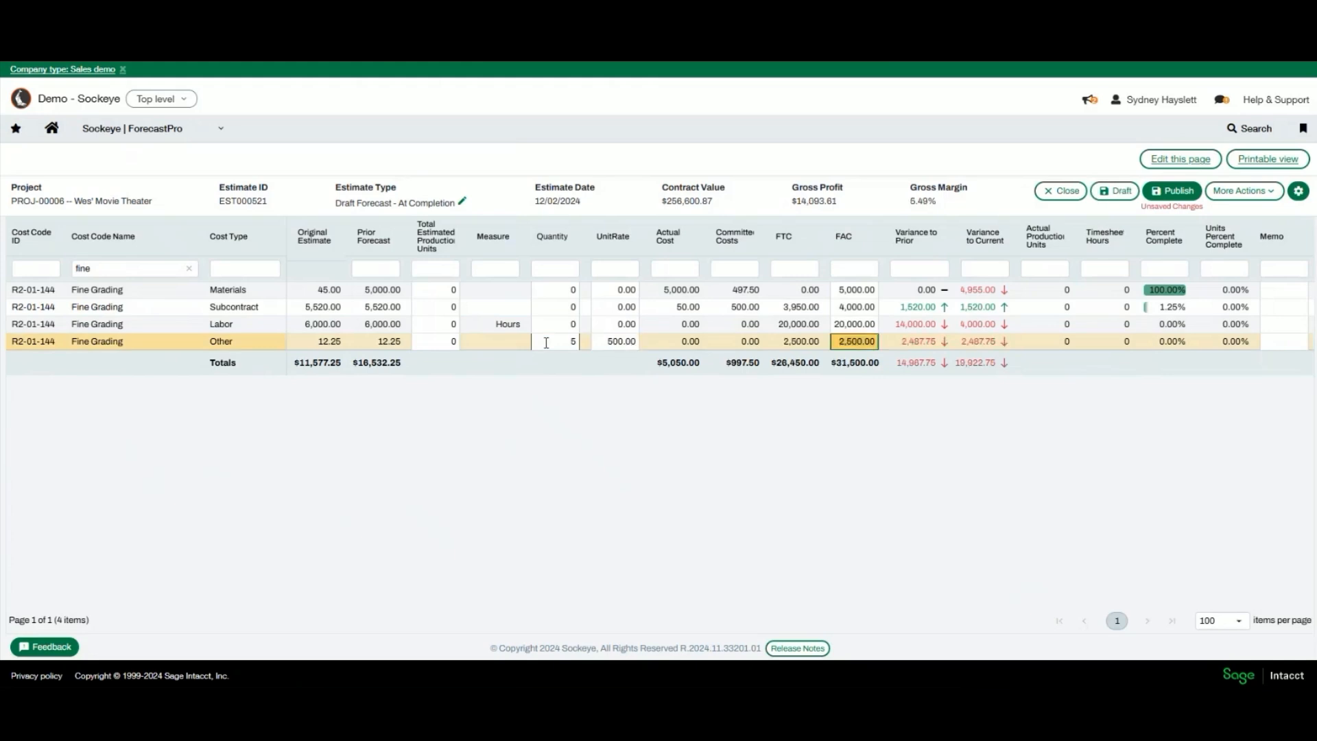
{"action": "left_click", "coordinate": [925, 458]}
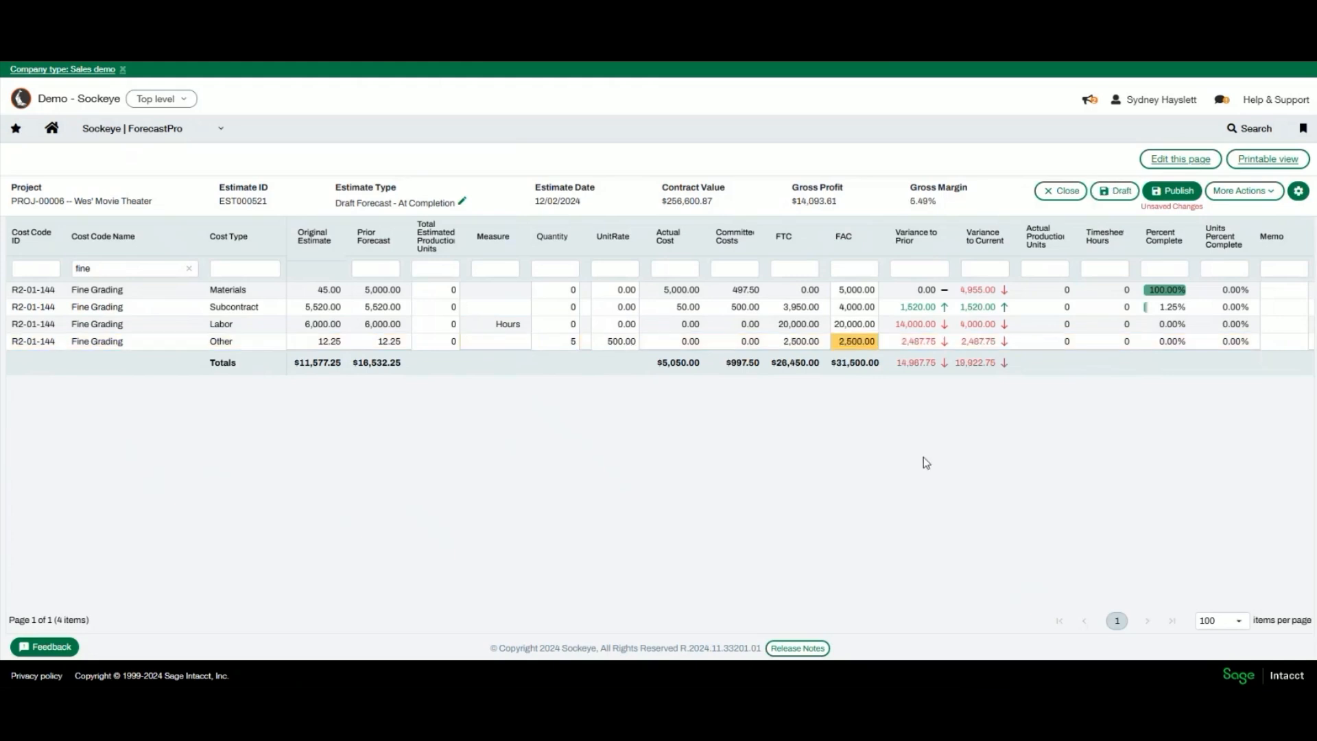
Replace the cost code name filter with a cost type filter for "labor", examine the FAC total, and clear the filter.
{"action": "left_click", "coordinate": [189, 269]}
{"action": "left_click", "coordinate": [235, 270]}
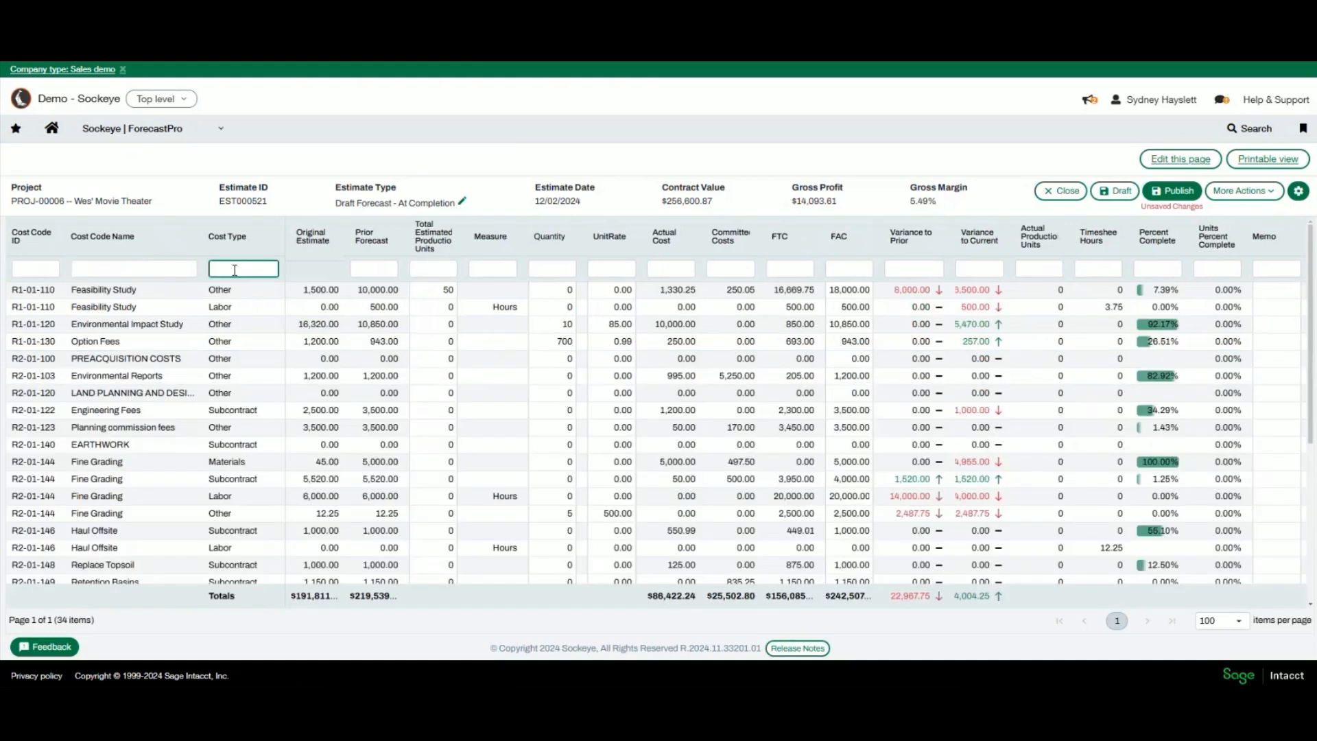
{"action": "type", "text": "labor"}
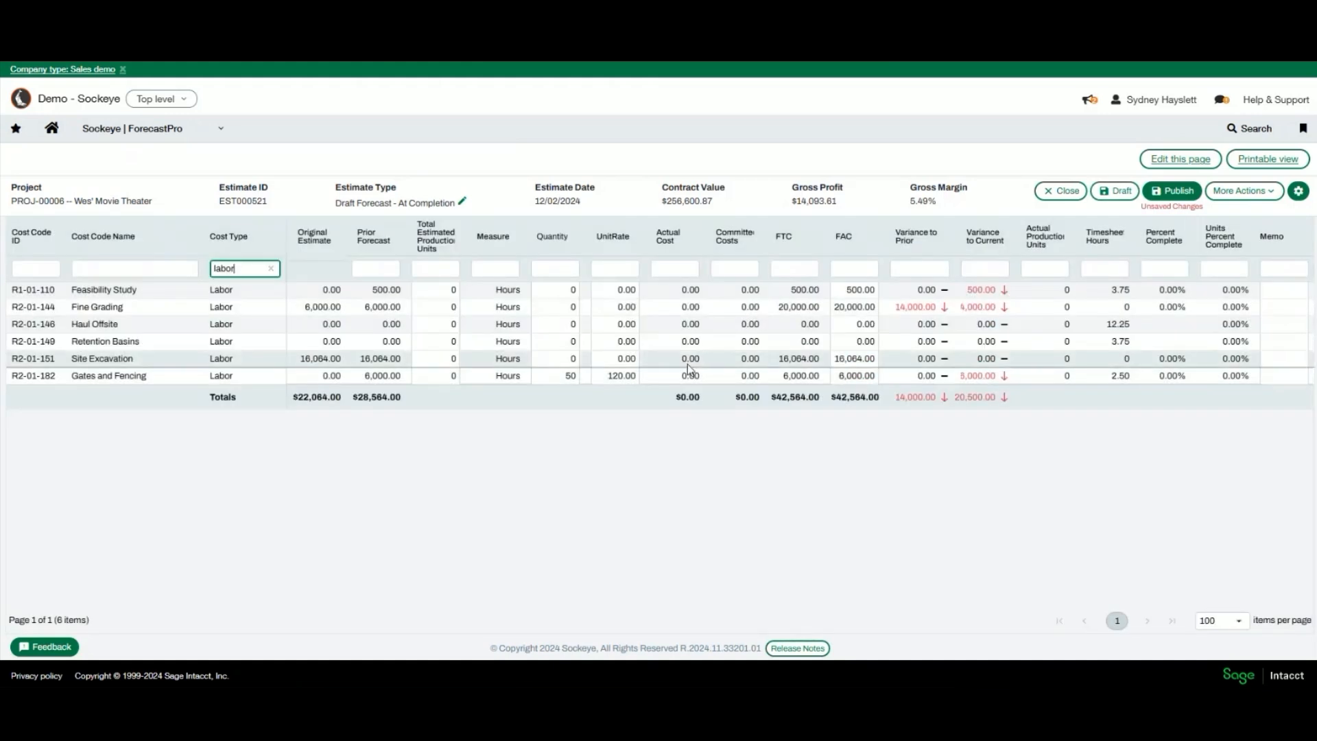
{"action": "left_click", "coordinate": [845, 293]}
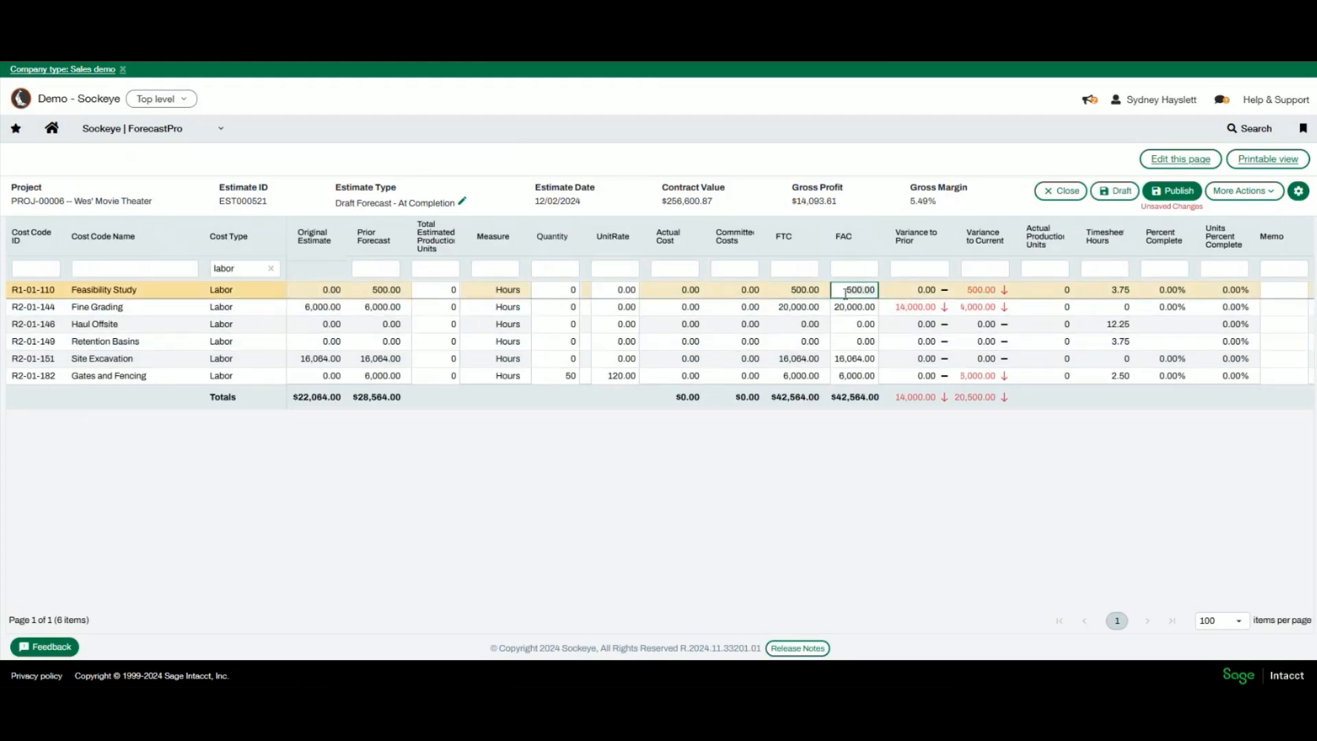
{"action": "left_click_drag", "start_coordinate": [831, 398], "coordinate": [874, 393]}
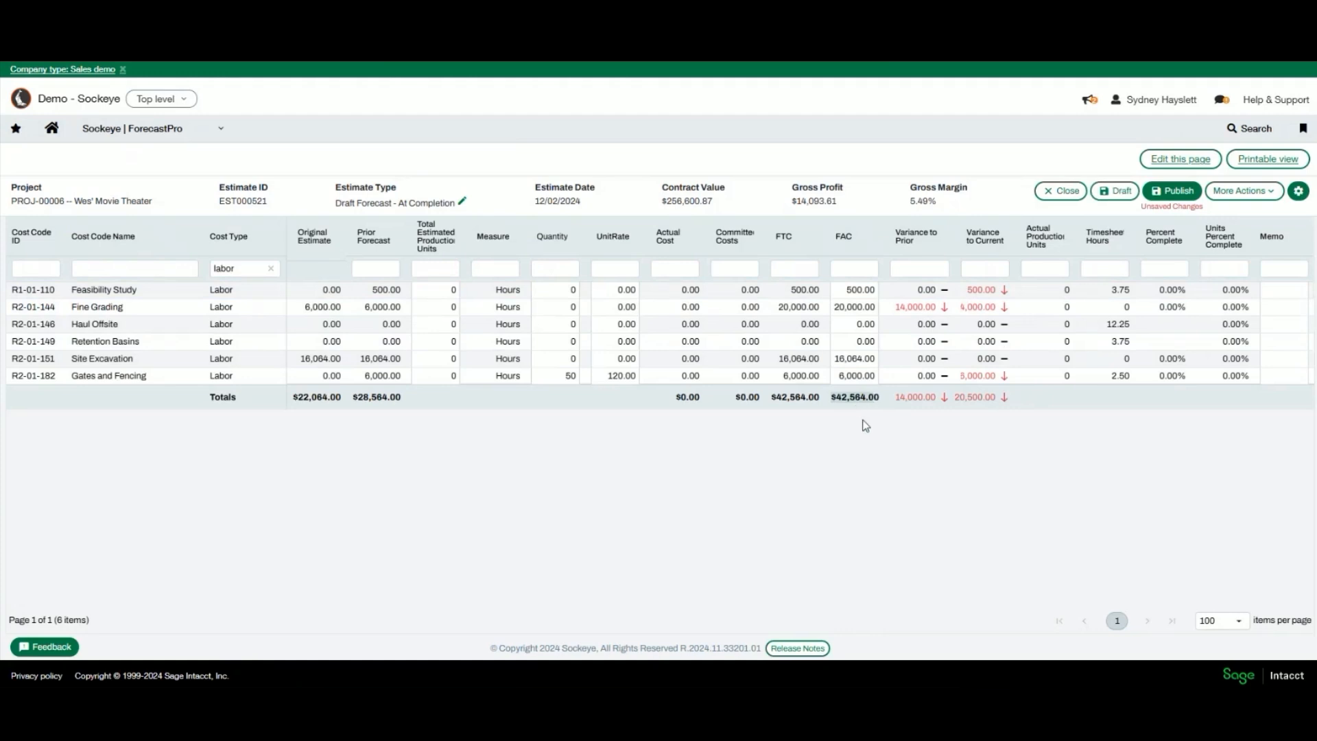
{"action": "left_click", "coordinate": [272, 268]}
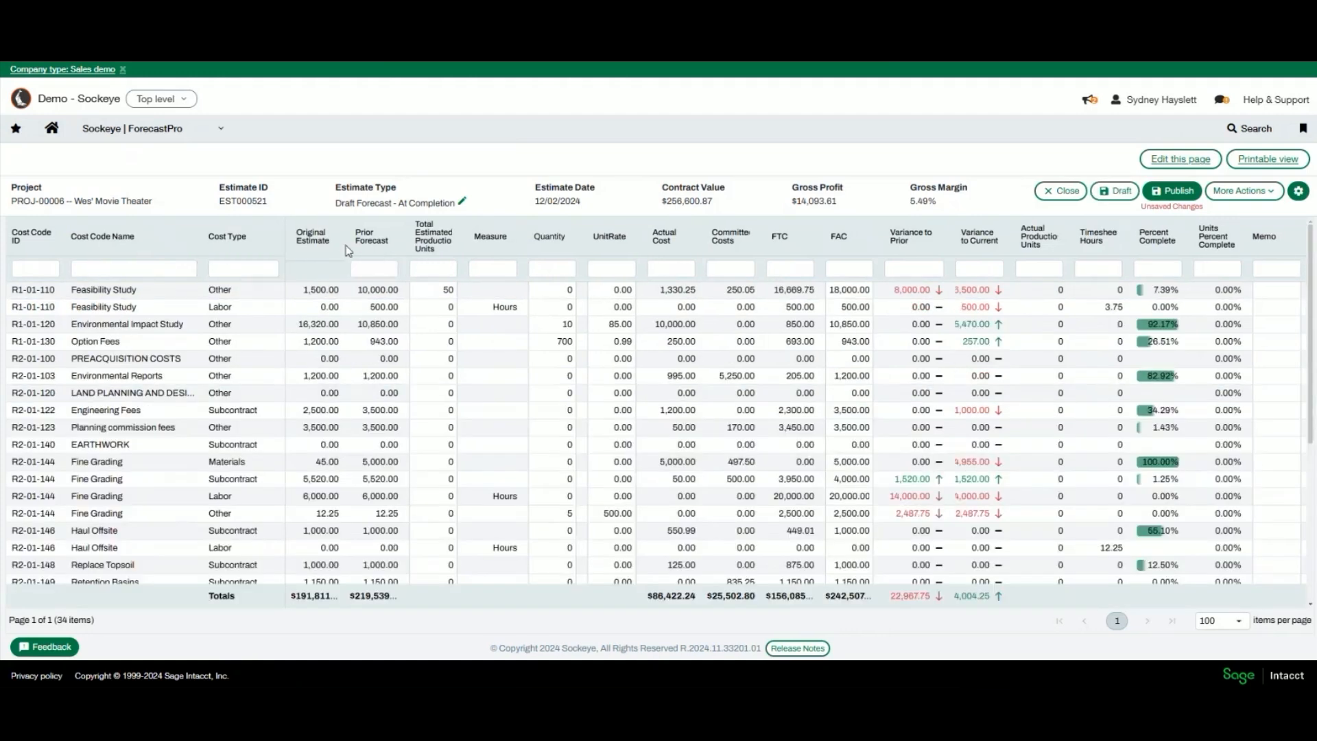
Sort the lines by Percent Complete in descending order and enter the memo "Memo here" on the Fine Grading Materials line.
{"action": "left_click", "coordinate": [1179, 237]}
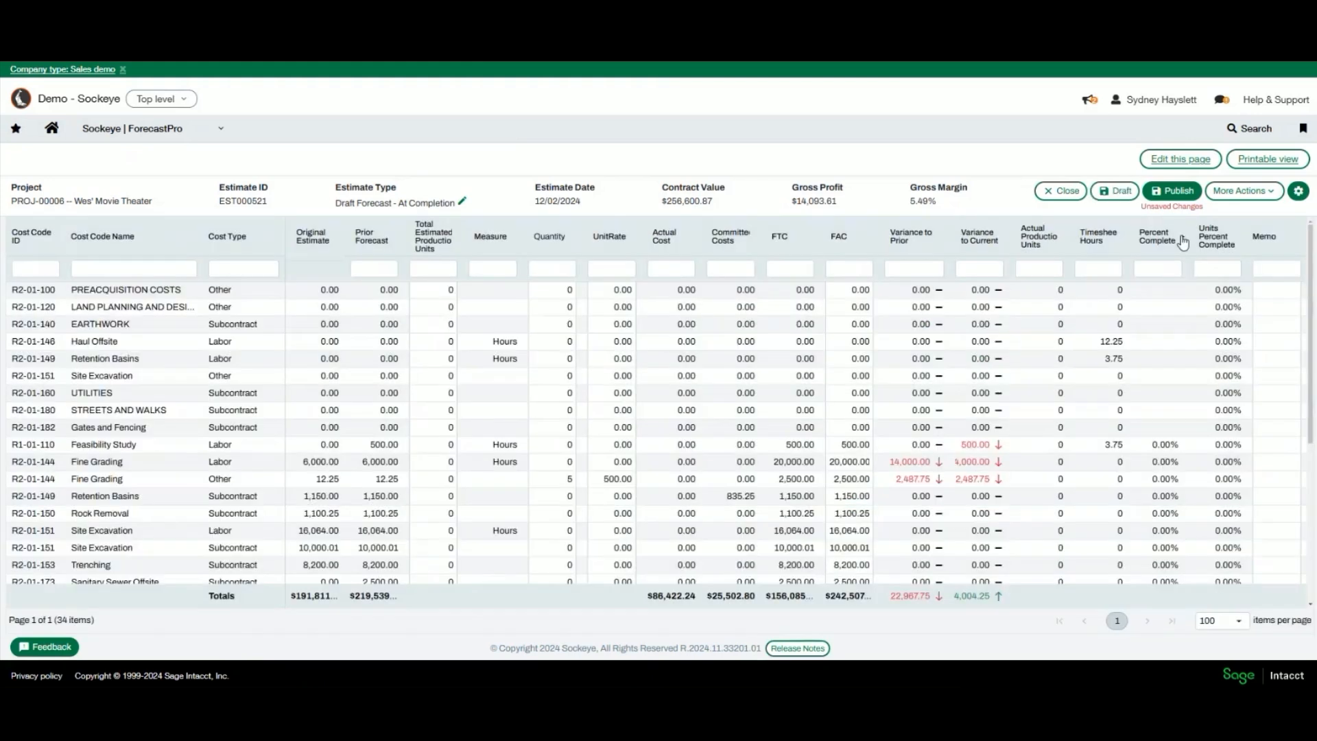
{"action": "left_click", "coordinate": [1184, 240]}
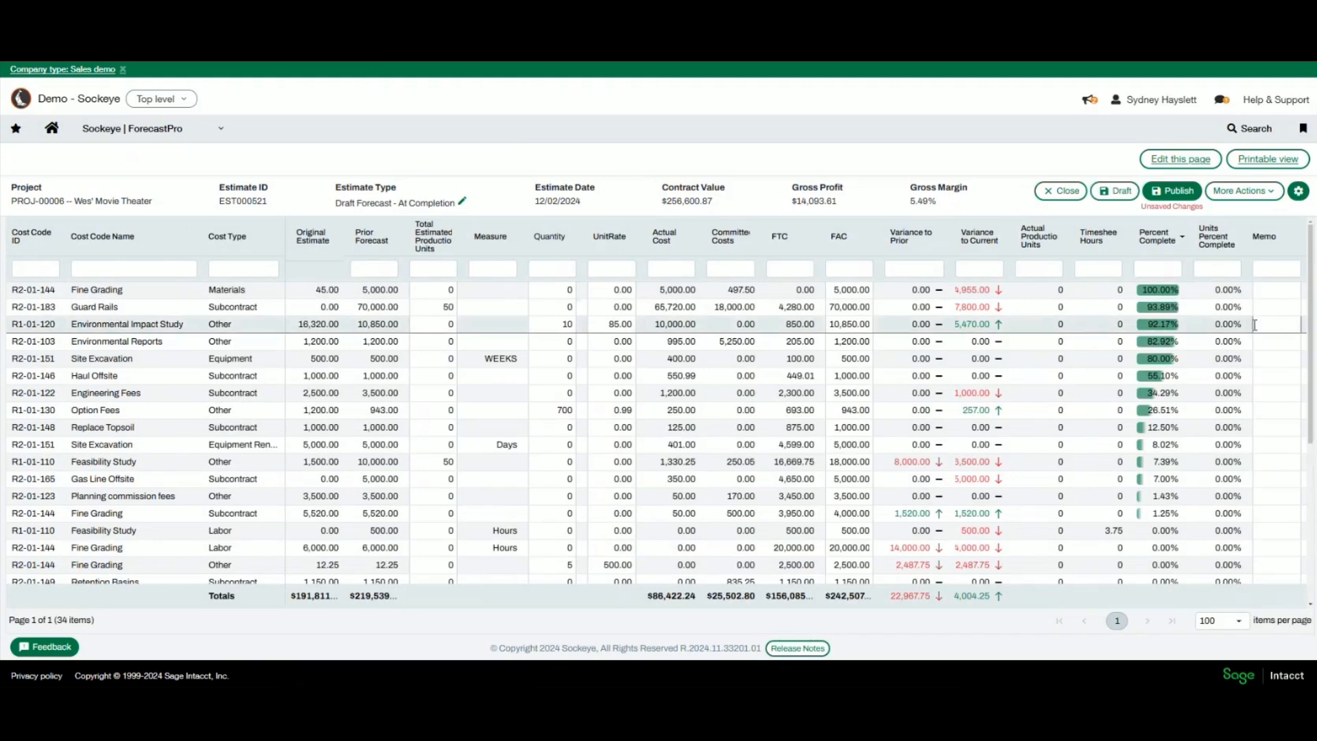
{"action": "left_click", "coordinate": [1274, 289]}
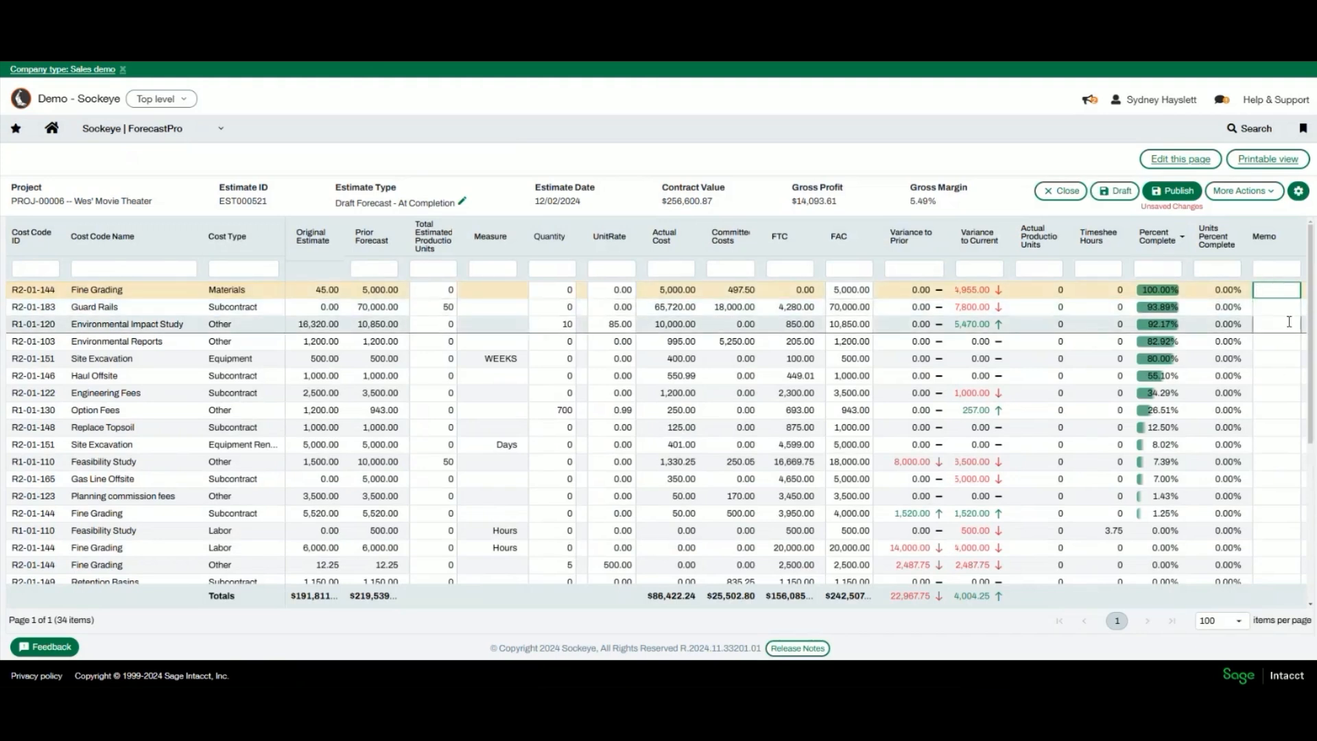
{"action": "type", "text": "Memo here"}
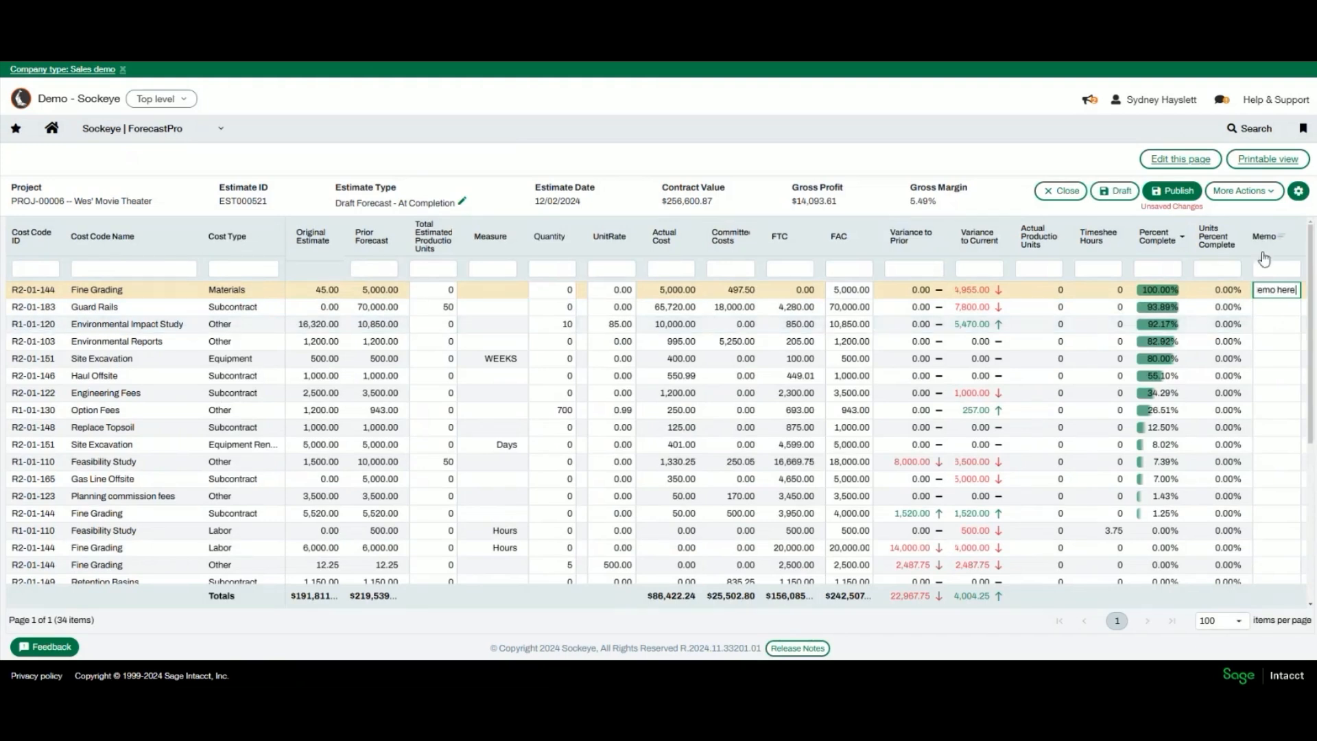
{"action": "key", "text": "Return"}
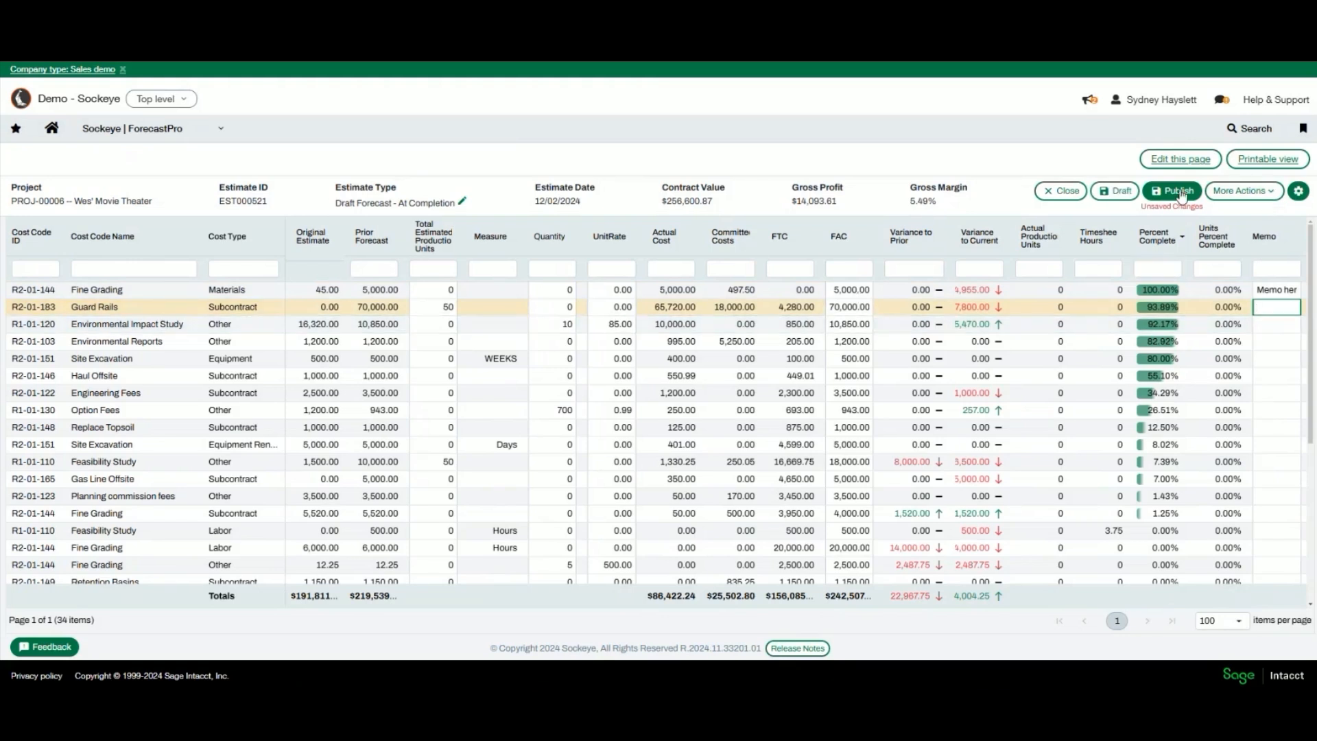
Save the forecast as a draft and widen the FAC column.
{"action": "left_click", "coordinate": [1116, 192]}
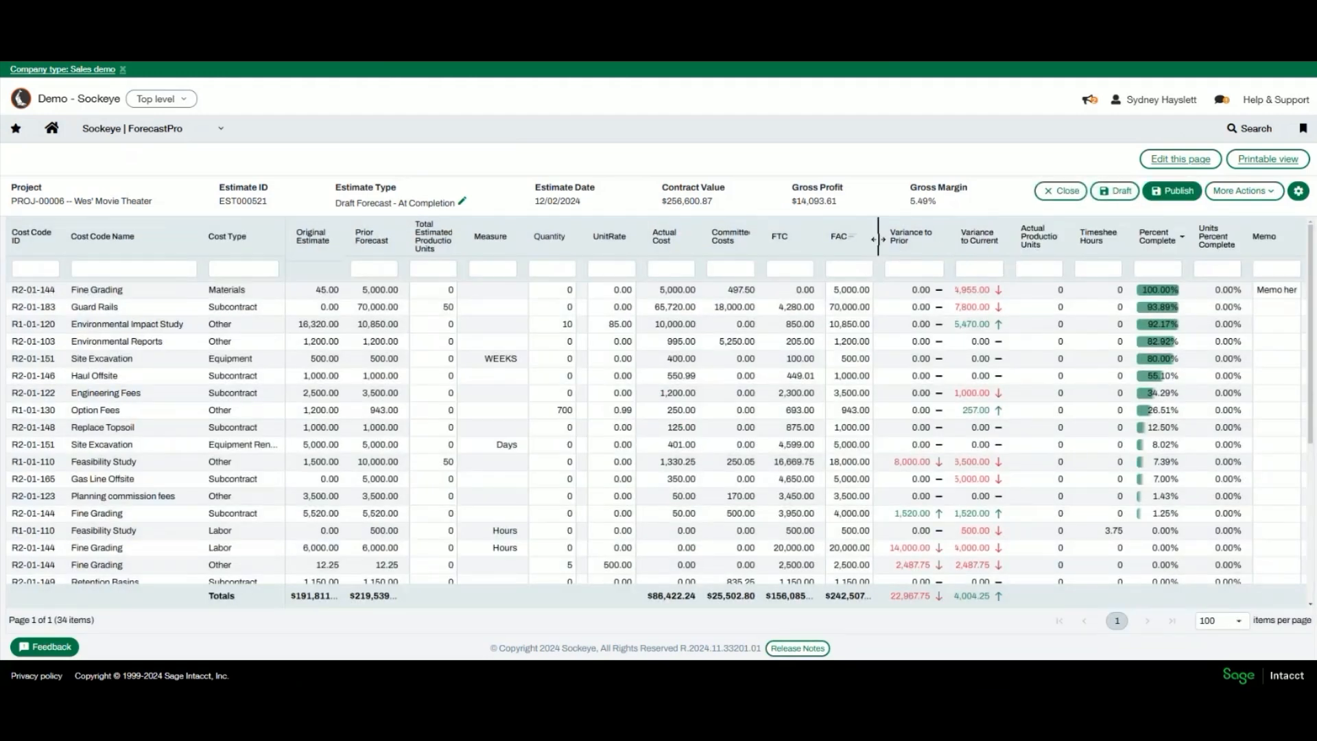
{"action": "left_click_drag", "start_coordinate": [879, 245], "coordinate": [897, 248]}
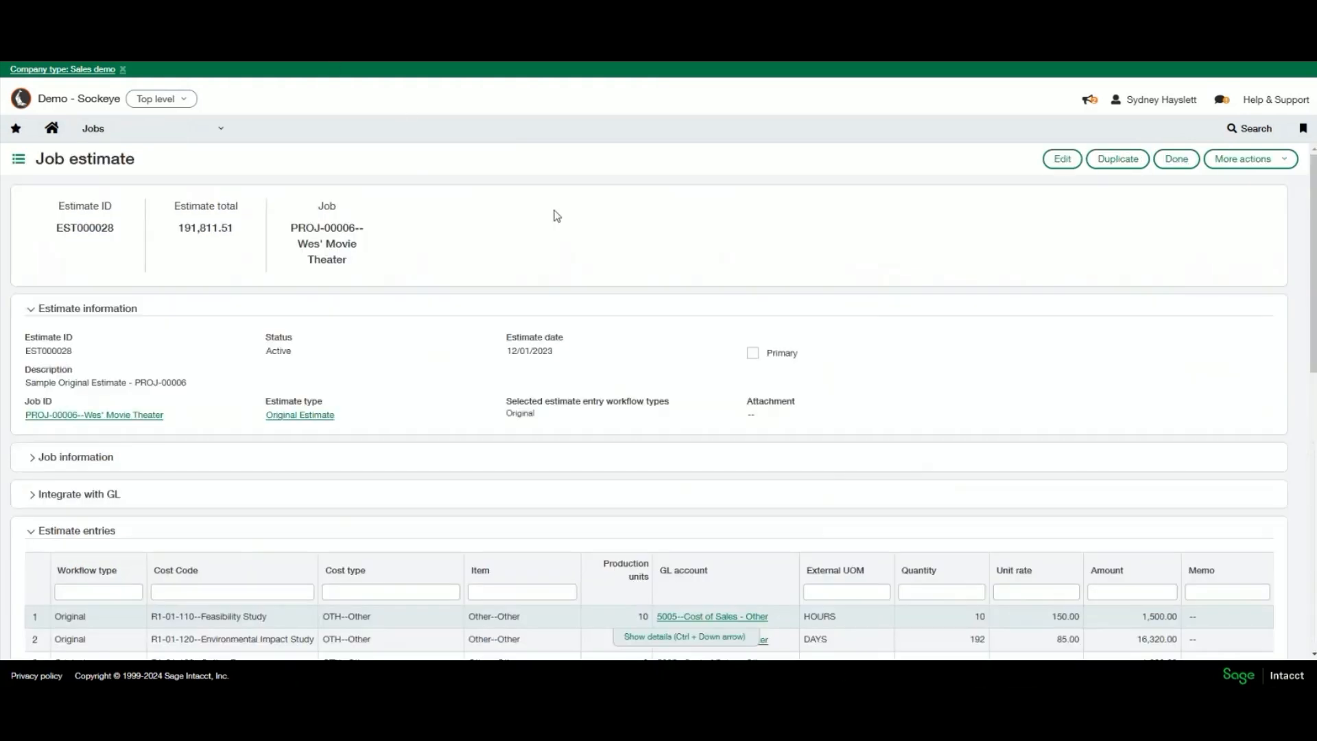
Switch to the Sage Intacct job estimate pages and reload the draft At Completion forecast estimate for Wes' Movie Theater.
{"action": "right_click", "coordinate": [556, 216]}
{"action": "left_click", "coordinate": [601, 266]}
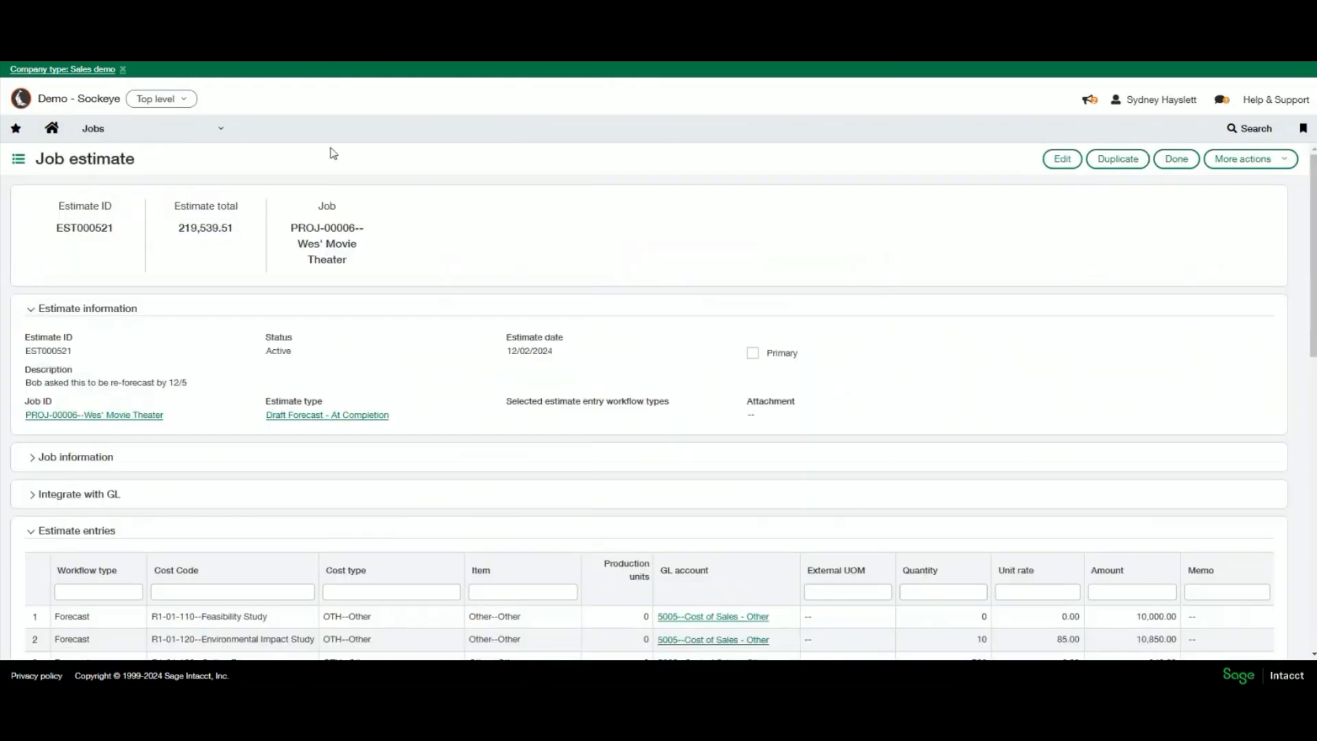
{"action": "right_click", "coordinate": [329, 150]}
{"action": "left_click", "coordinate": [381, 208]}
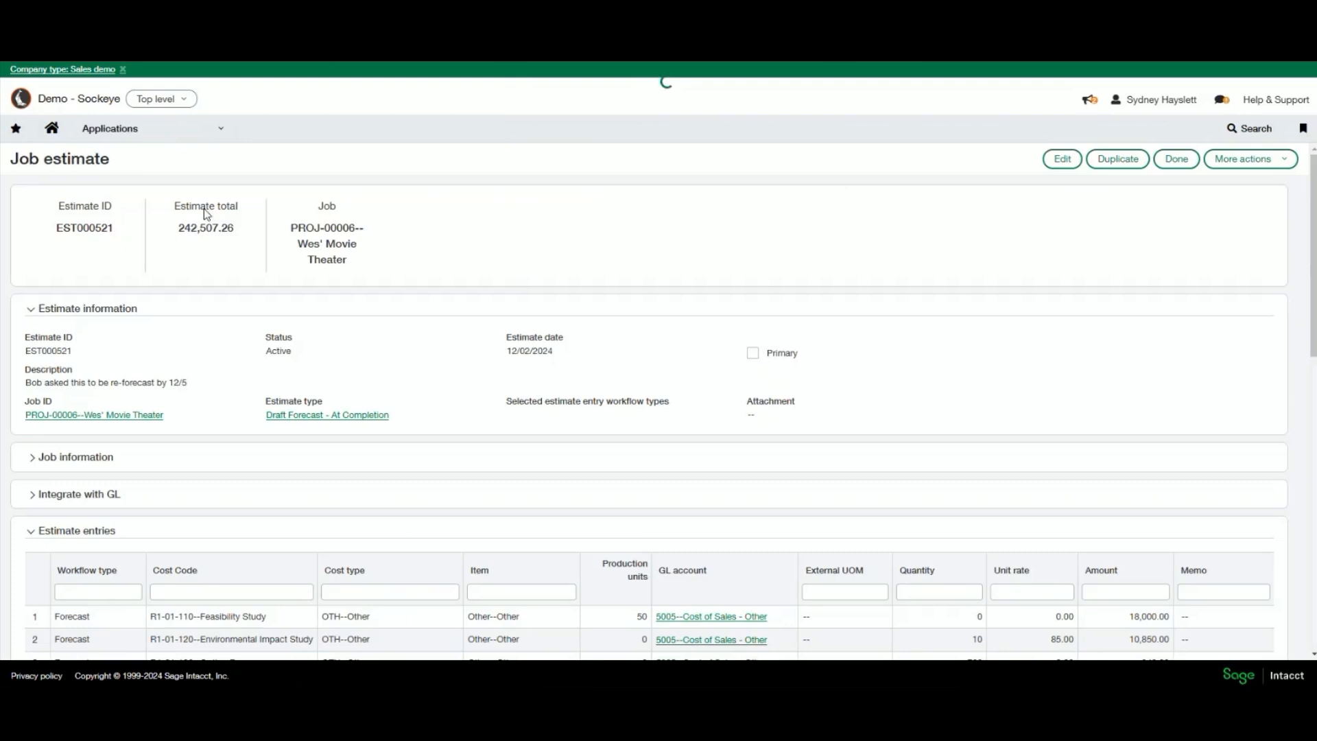
Check the estimate total, the description and the memo on the Fine Grading Materials entry of the job estimate.
{"action": "left_click_drag", "start_coordinate": [177, 229], "coordinate": [245, 237]}
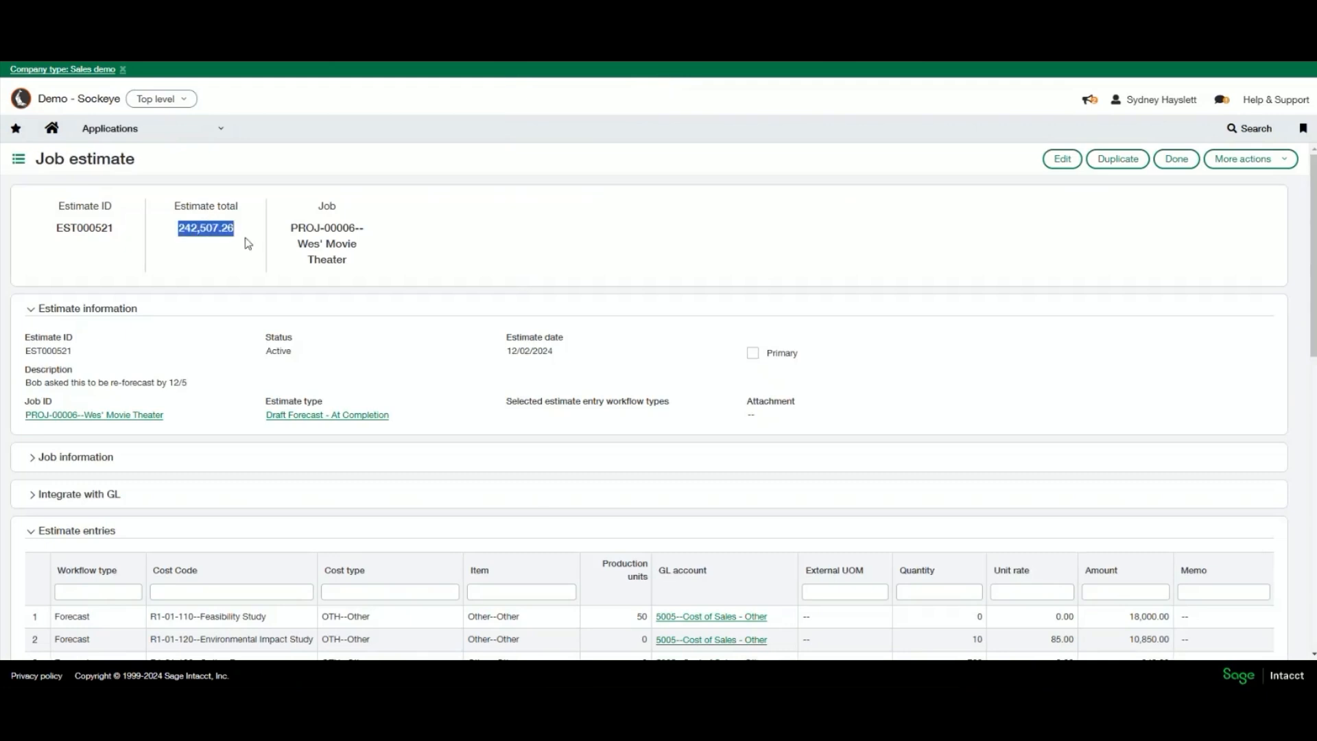
{"action": "left_click_drag", "start_coordinate": [25, 381], "coordinate": [183, 382]}
{"action": "left_click", "coordinate": [199, 381]}
{"action": "scroll", "coordinate": [1149, 329], "scroll_direction": "down", "scroll_amount": 5}
{"action": "left_click_drag", "start_coordinate": [1240, 439], "coordinate": [1181, 435]}
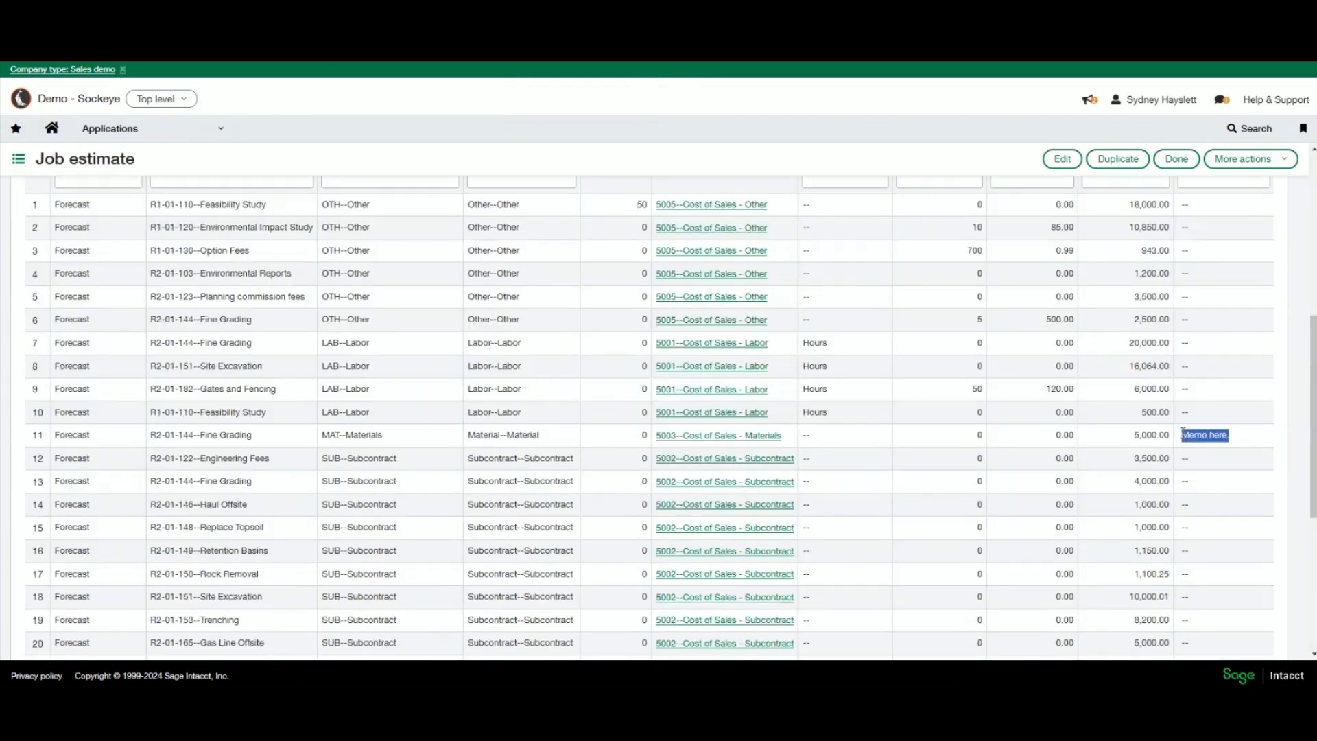
{"action": "left_click", "coordinate": [971, 395]}
{"action": "scroll", "coordinate": [971, 394], "scroll_direction": "up", "scroll_amount": 5}
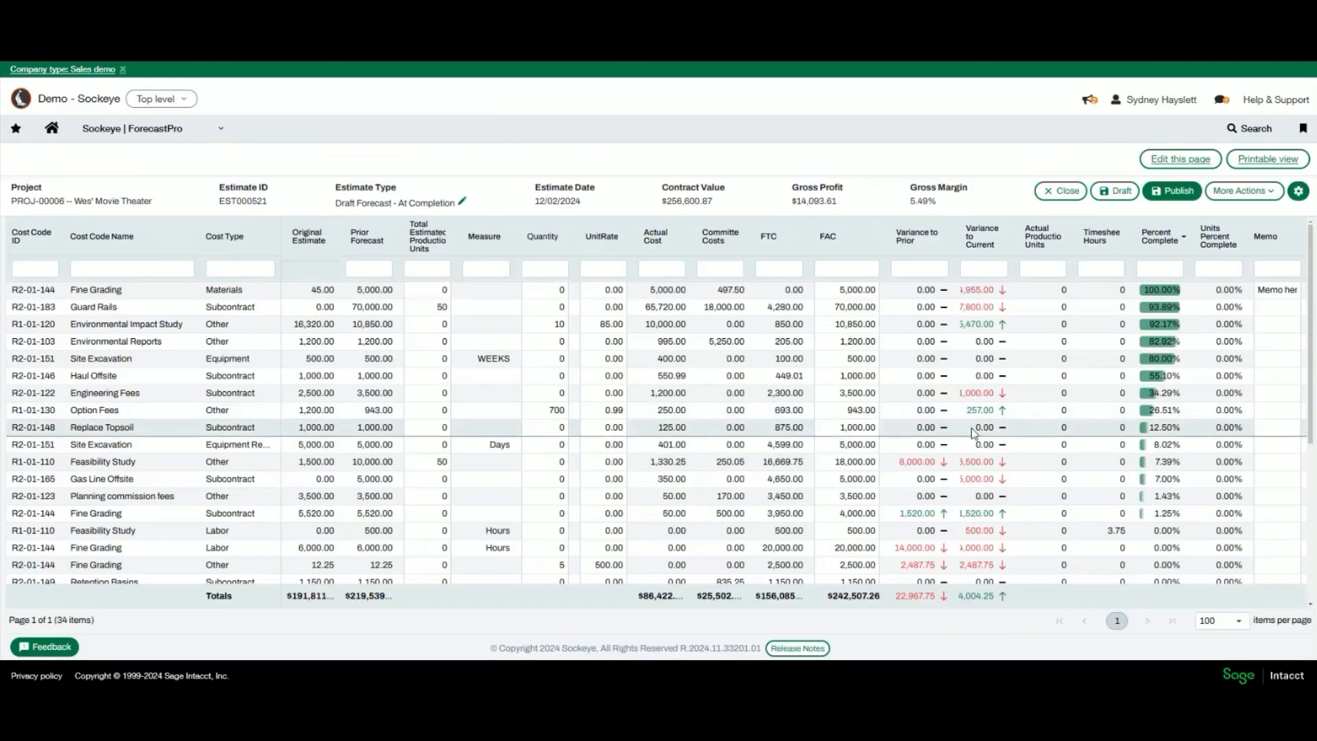
Switch back to ForecastPro, view its general settings without changing them, and read the latest release notes.
{"action": "left_click", "coordinate": [1300, 193]}
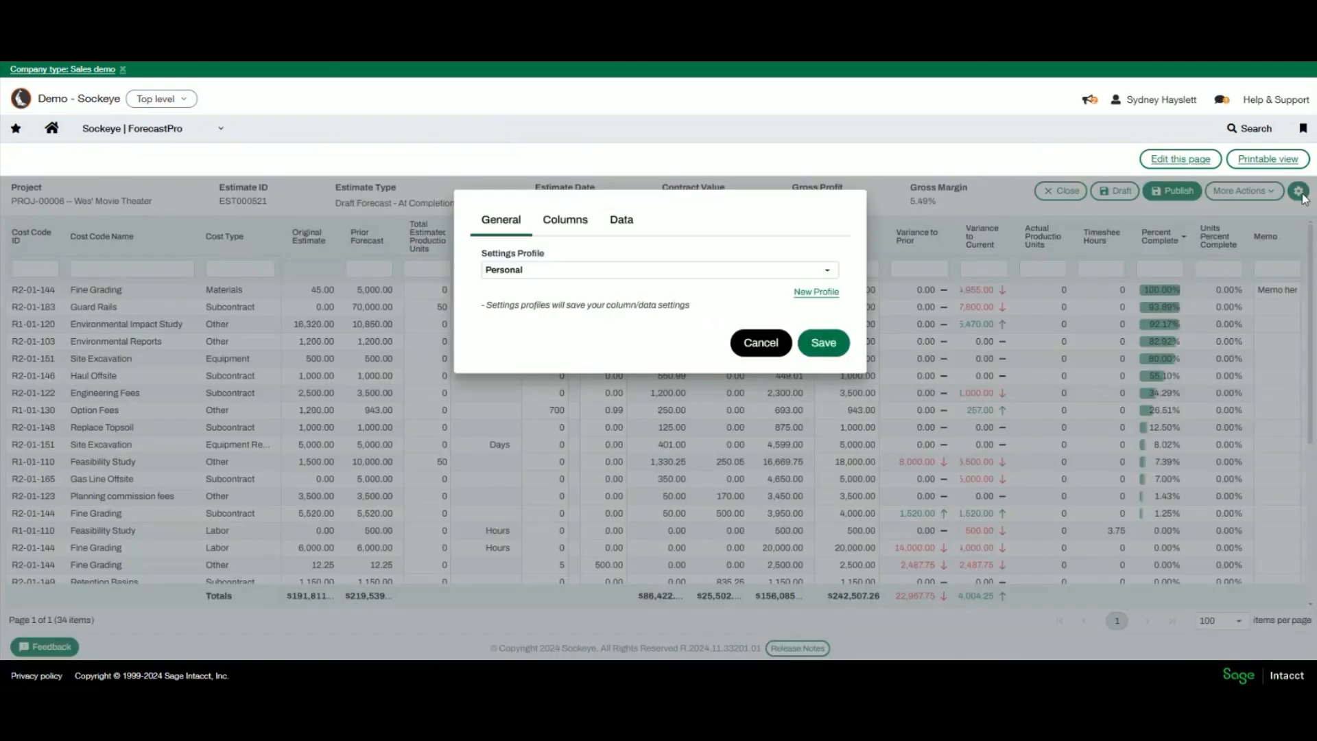
{"action": "left_click", "coordinate": [756, 339]}
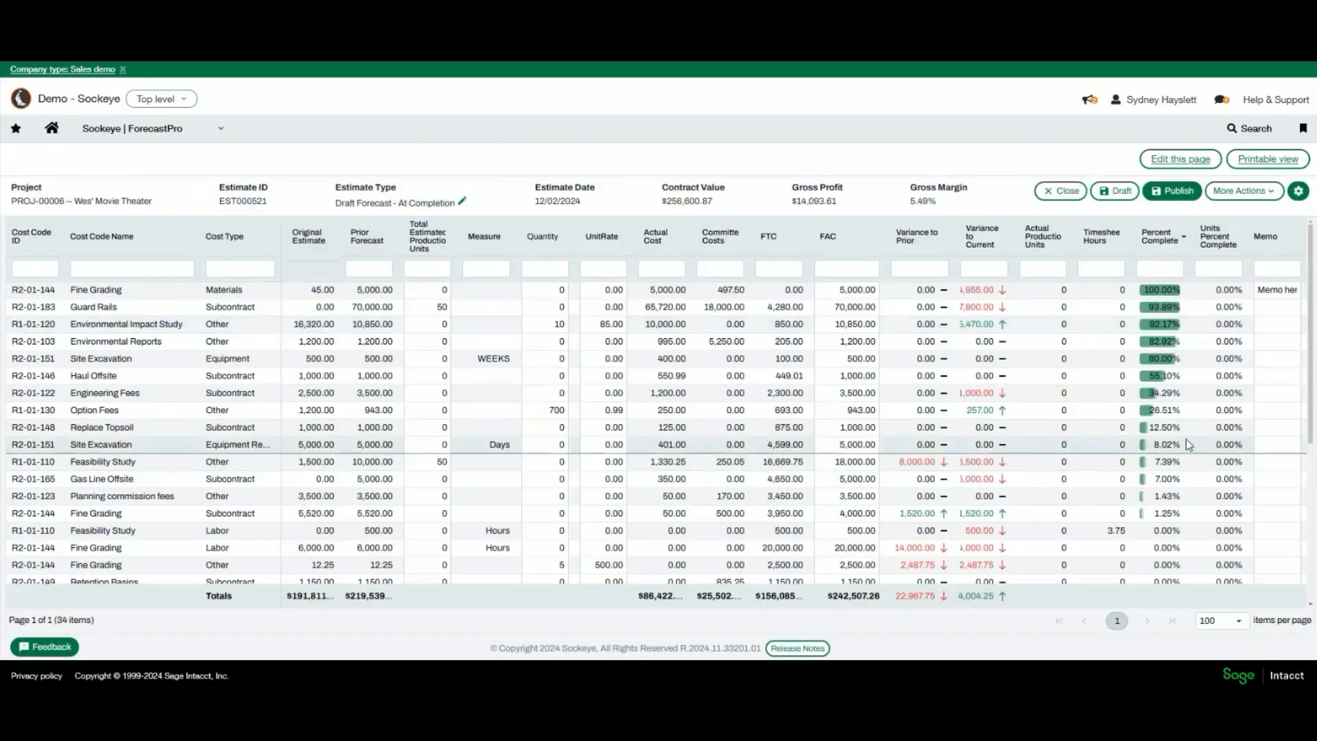
{"action": "left_click", "coordinate": [816, 646]}
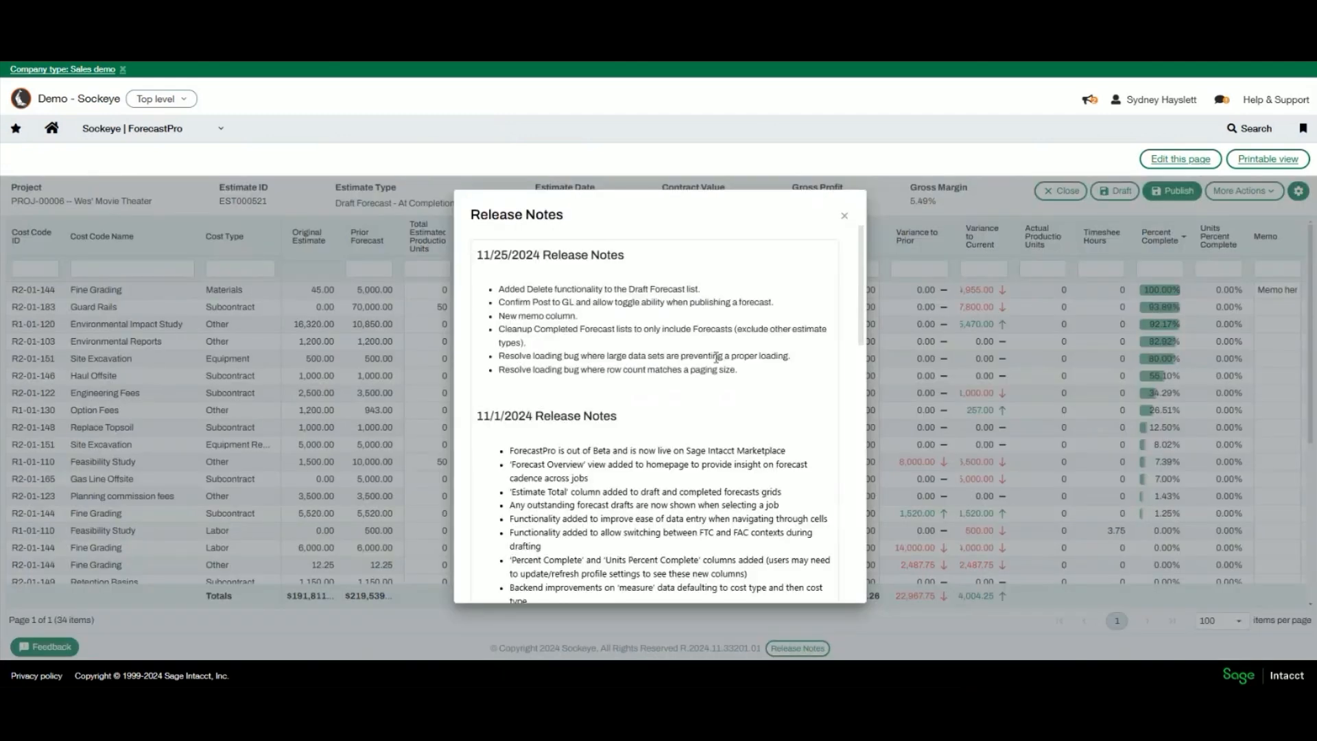
{"action": "scroll", "coordinate": [716, 357], "scroll_direction": "down", "scroll_amount": 1}
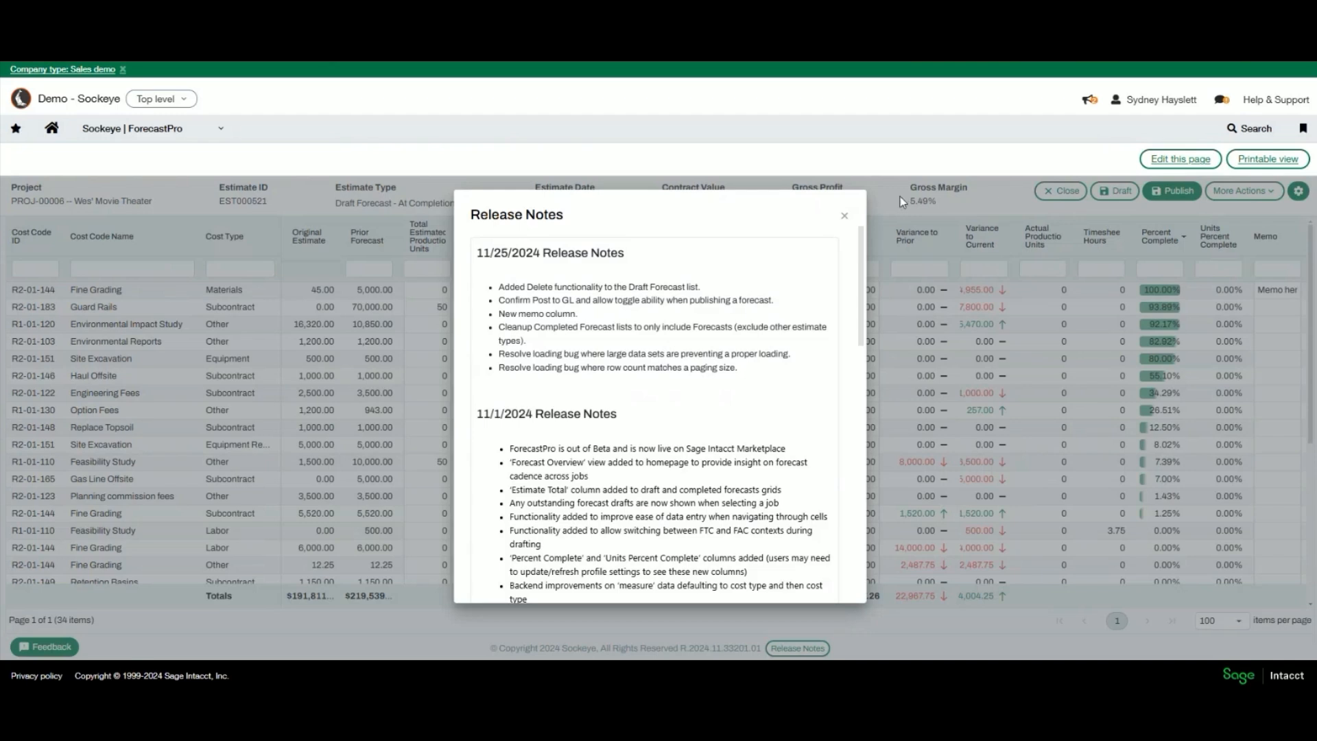
{"action": "left_click", "coordinate": [844, 216]}
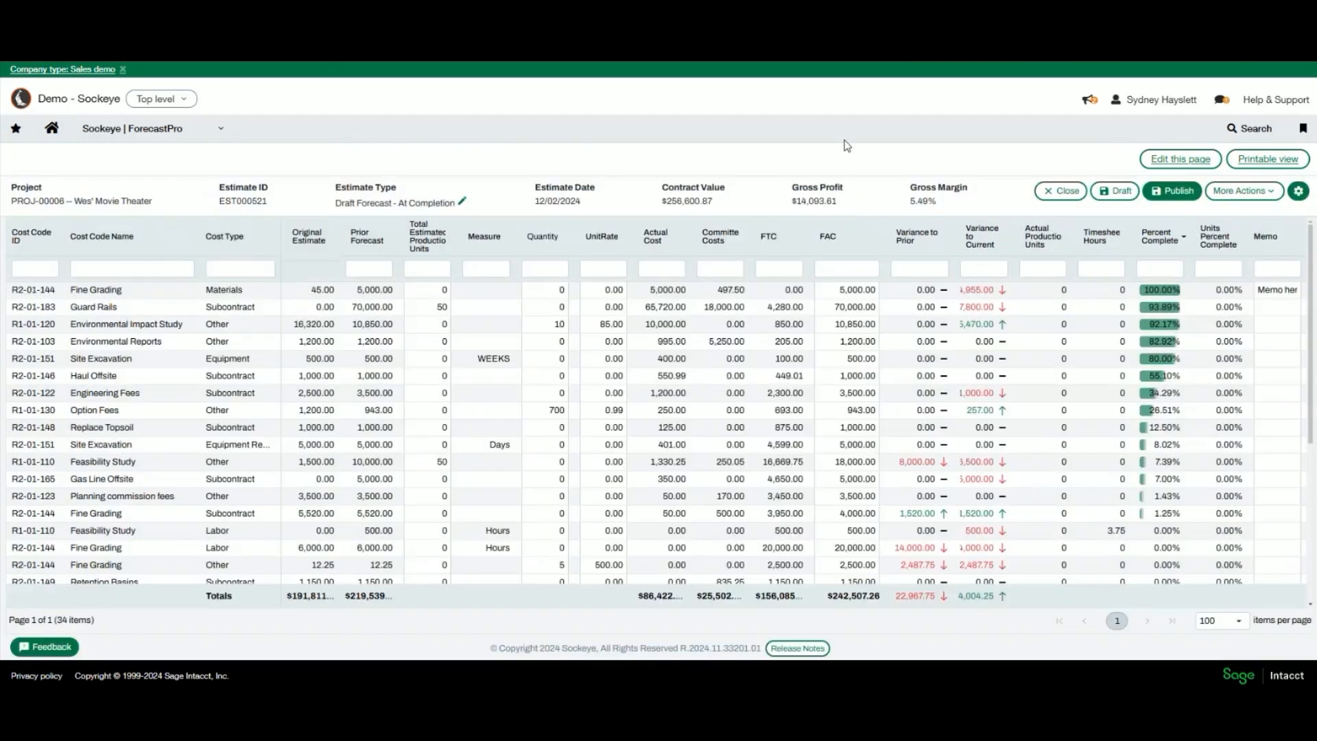
Widen the Variance to Current column in the forecast grid.
{"action": "left_click_drag", "start_coordinate": [1011, 237], "coordinate": [1021, 239]}
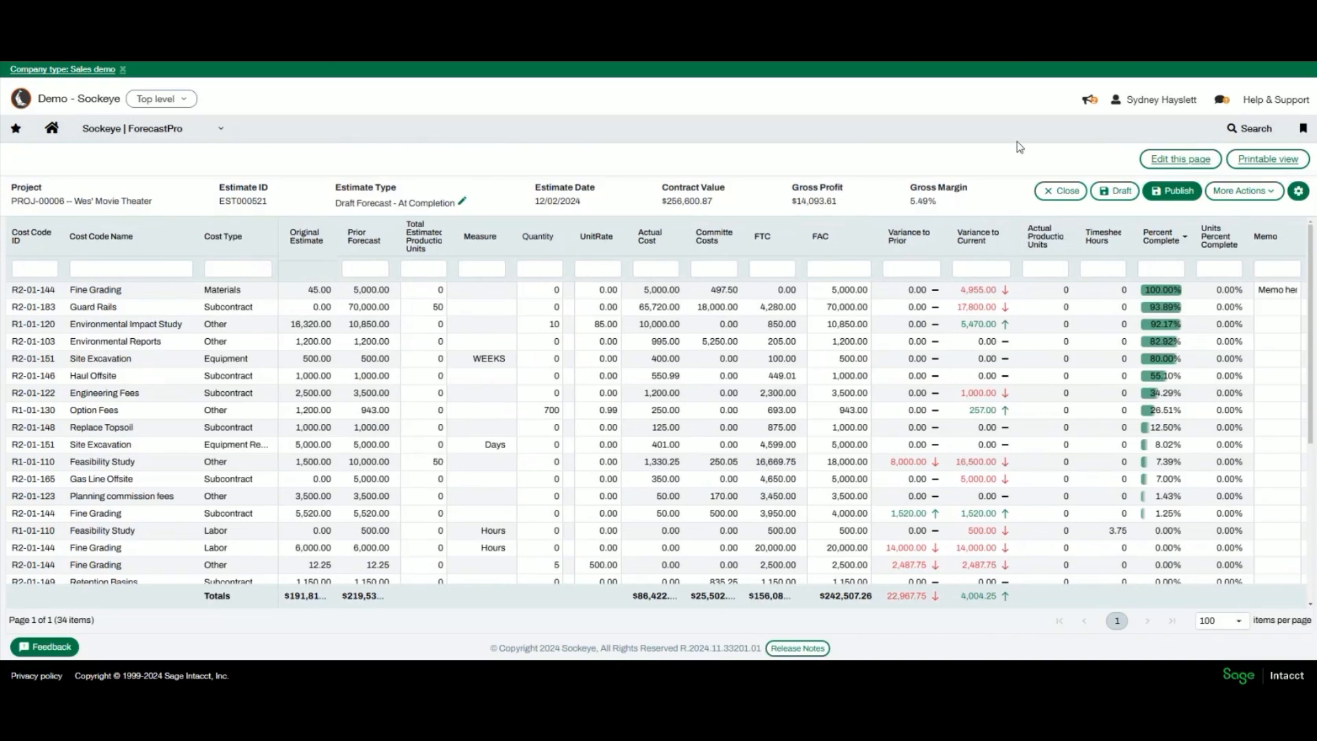